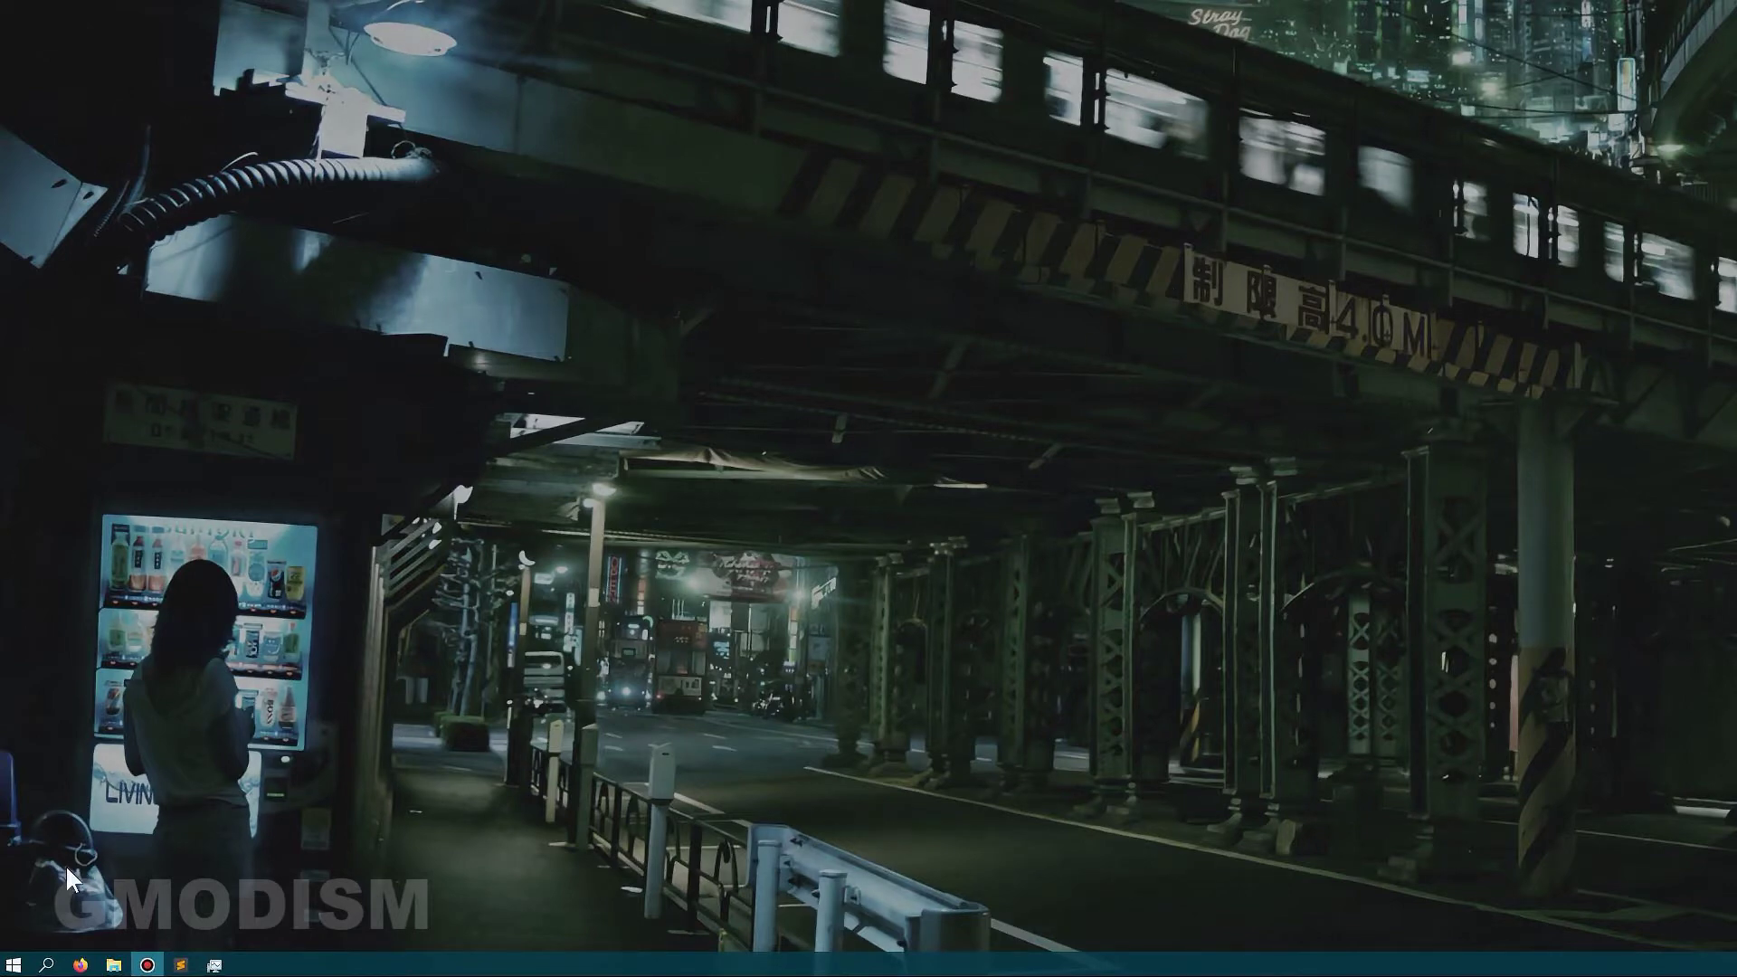
Step: Open Disk Management and initialize Disk 1 with the GPT (GUID Partition Table) partition style
right_click(27, 966)
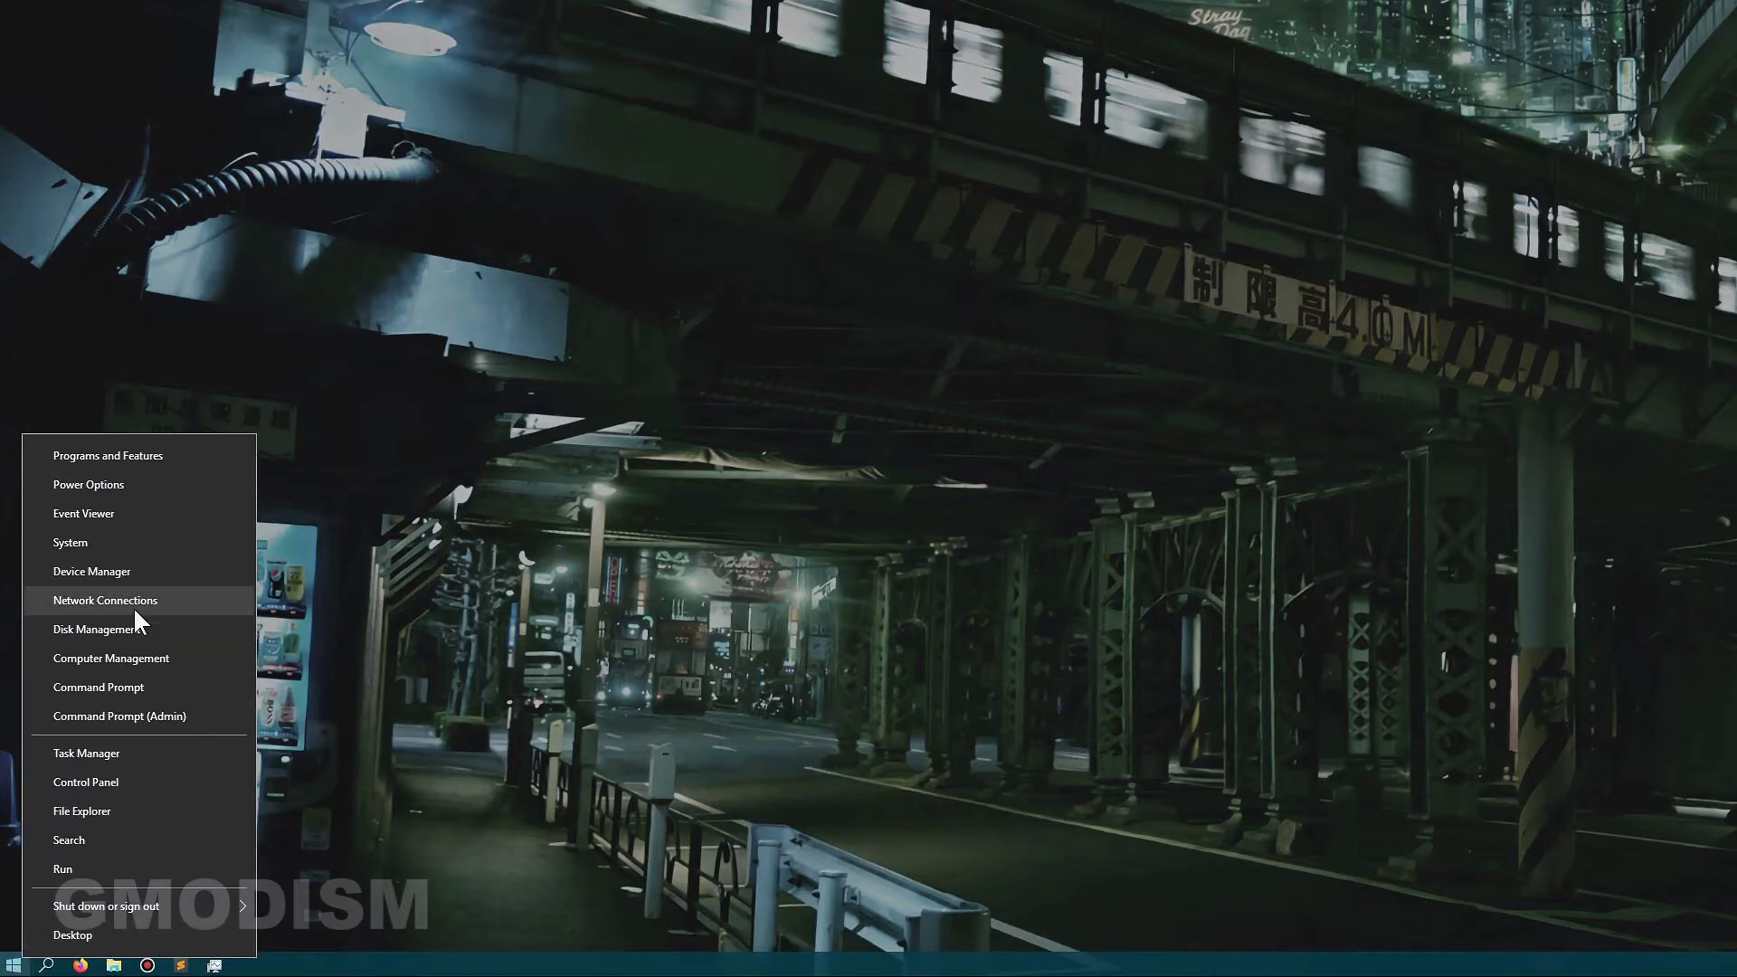
left_click(118, 631)
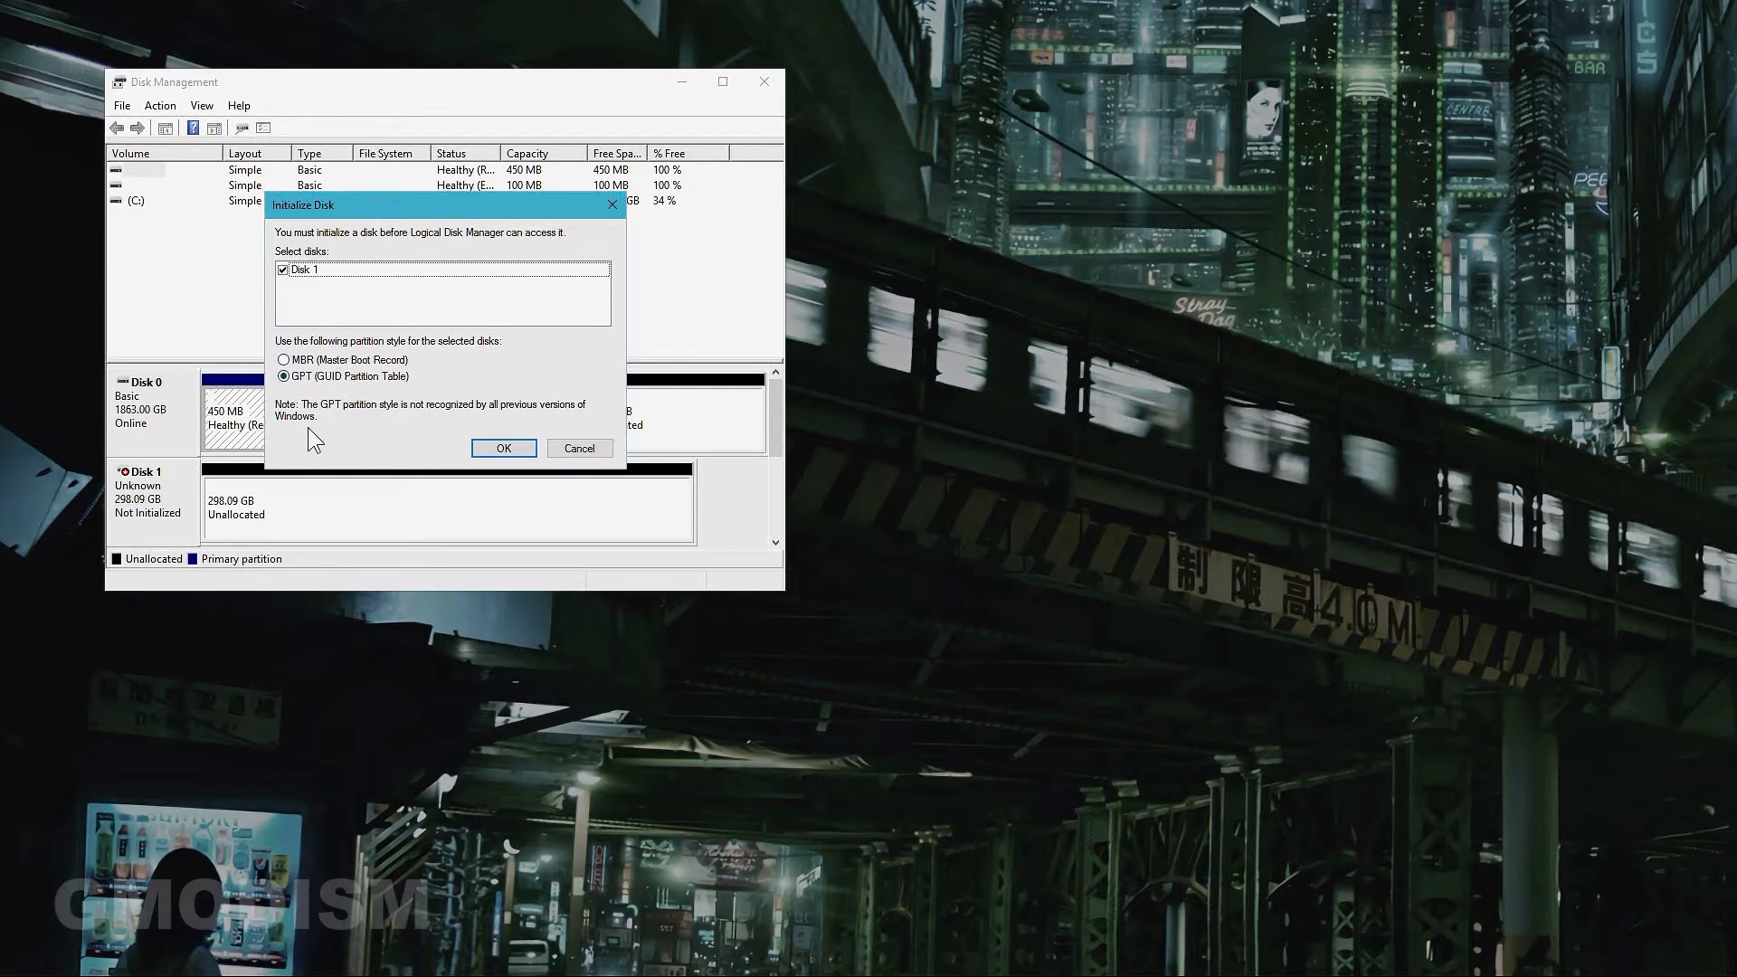
left_click(312, 360)
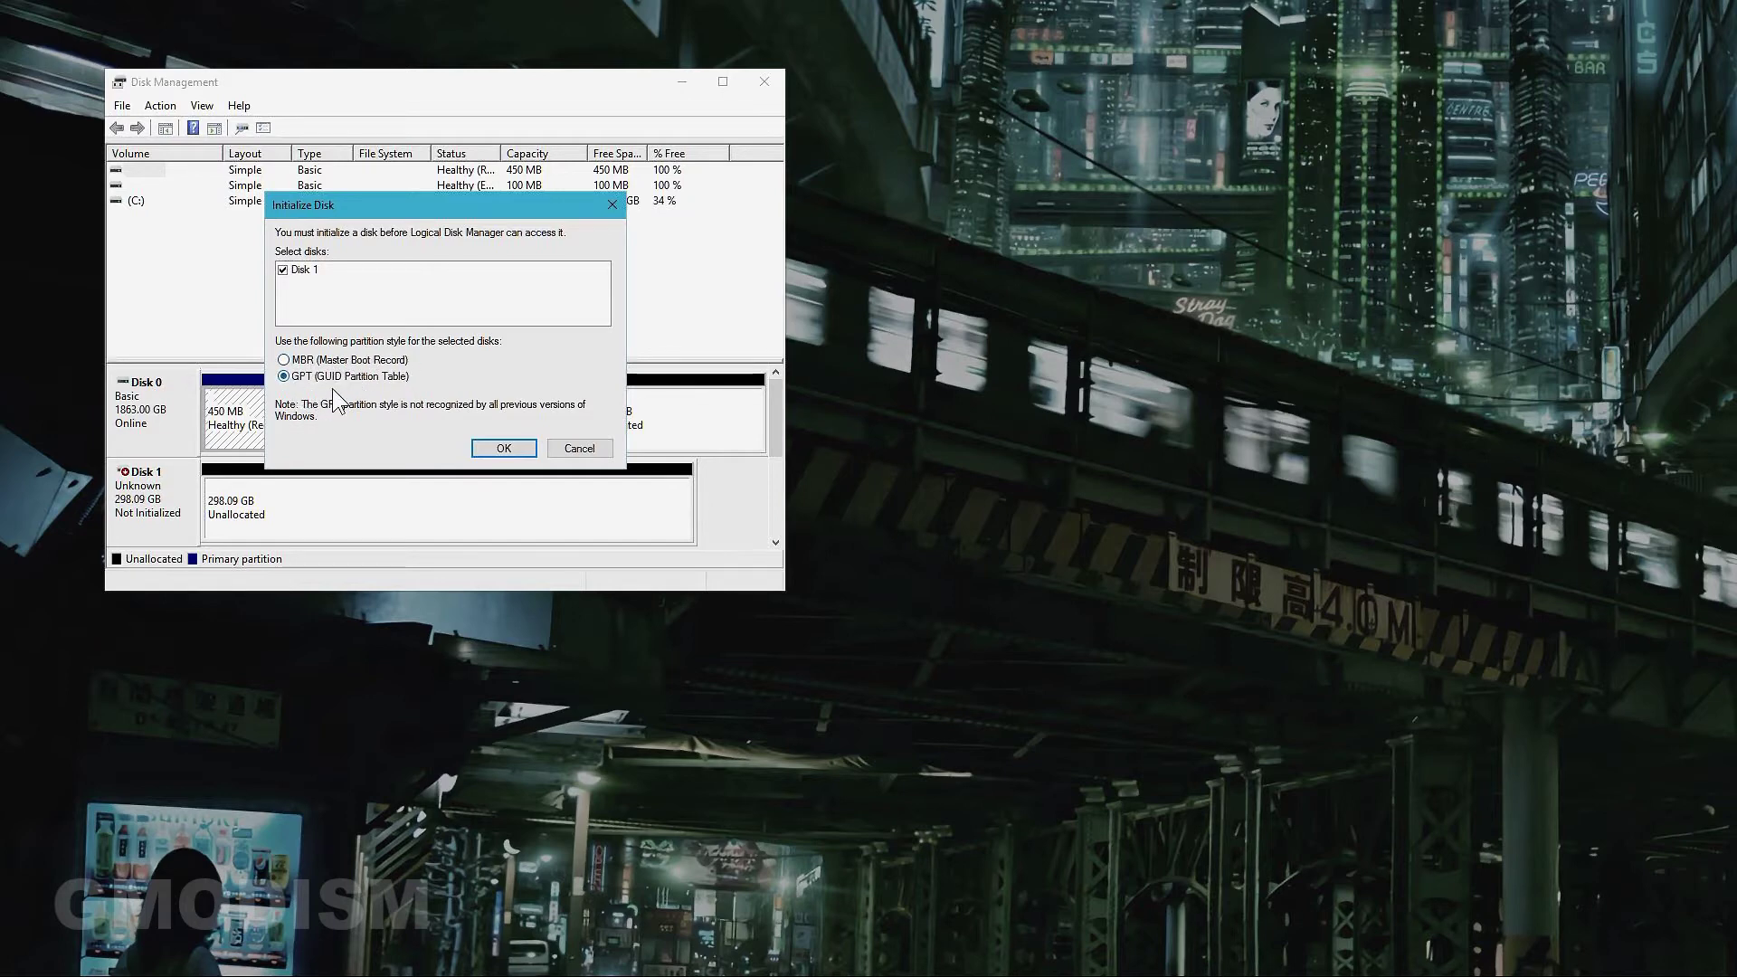
left_click(513, 442)
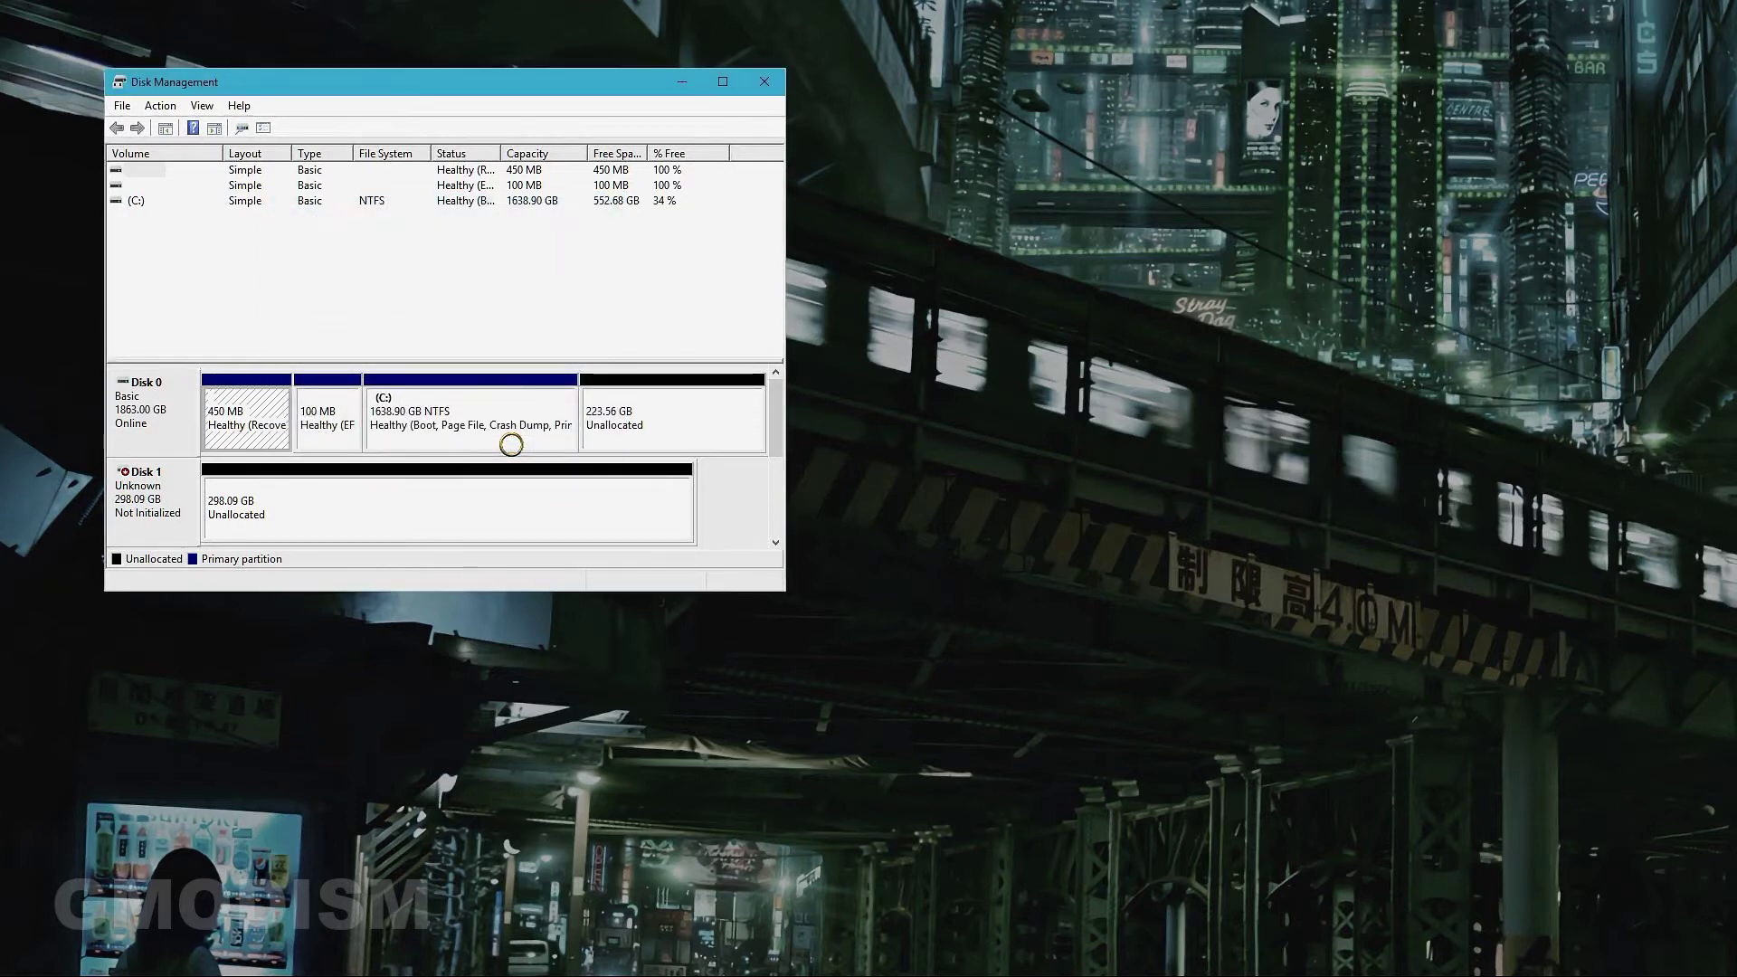
Step: Start creating a new simple volume on Disk 1's unallocated space and proceed to the volume size settings
left_click(408, 518)
right_click(335, 513)
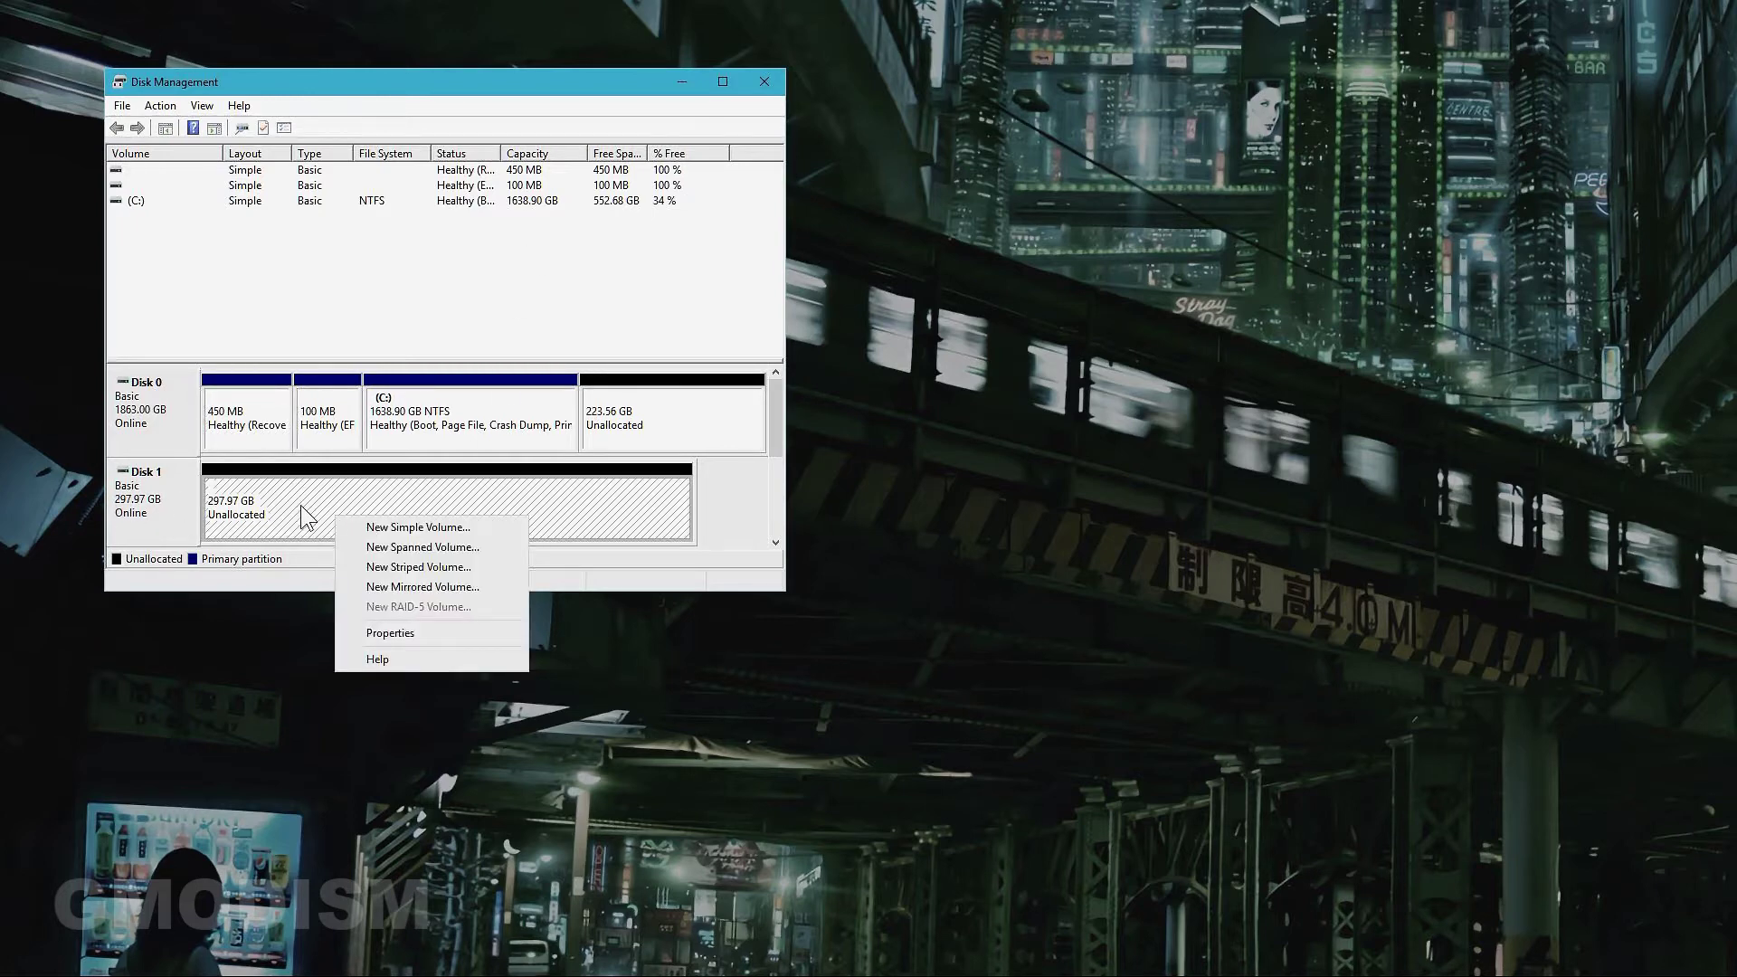
left_click(324, 503)
right_click(324, 503)
left_click(425, 512)
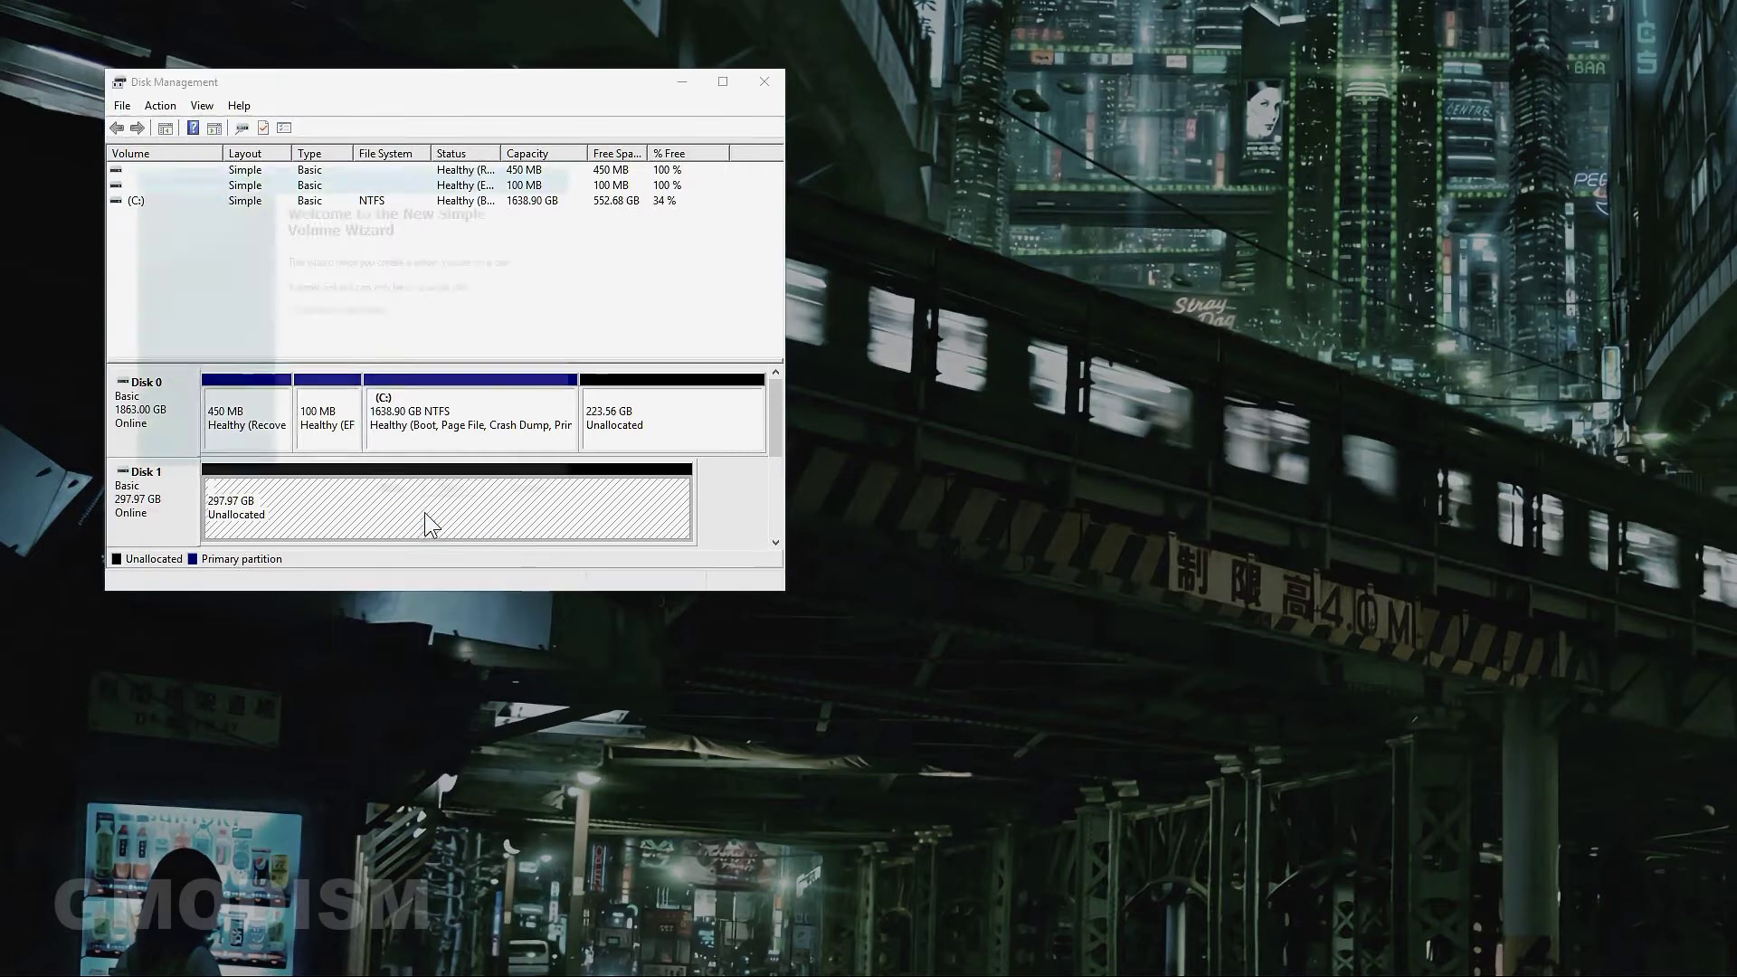
left_click_drag(436, 178, 1173, 164)
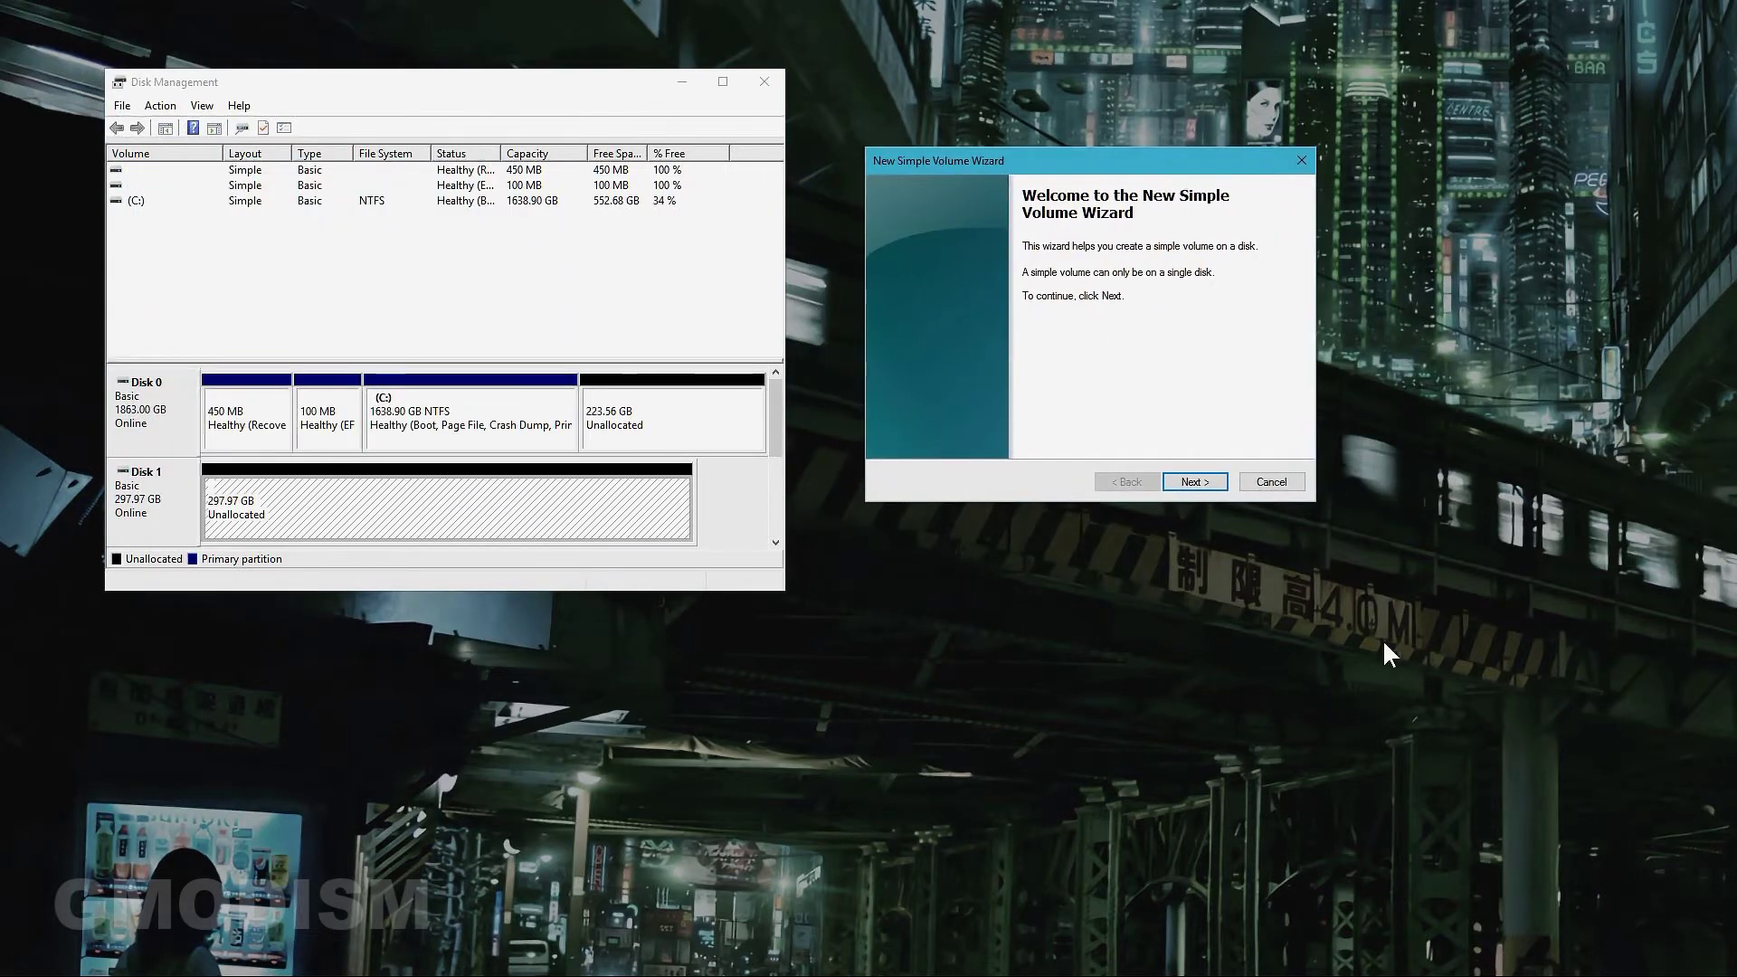
left_click(1210, 486)
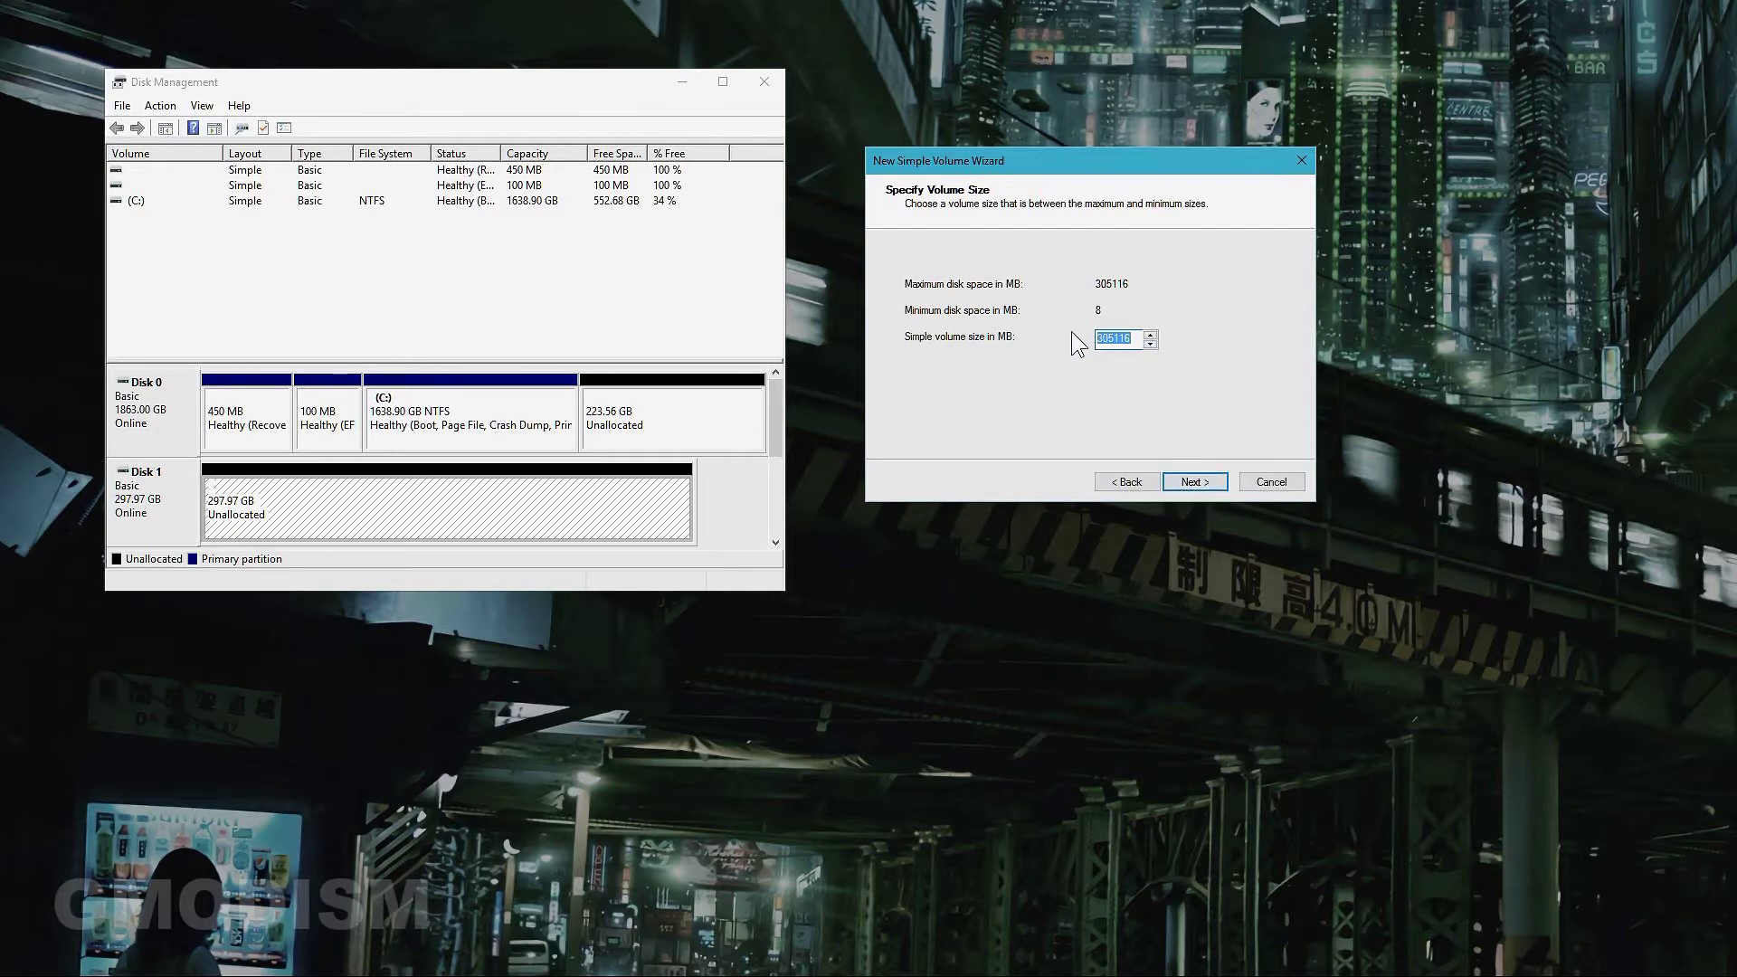
Step: Accept the maximum simple volume size of 305116 MB for the new volume
left_click(1138, 339)
double_click(1139, 339)
left_click(1140, 338)
left_click(1207, 484)
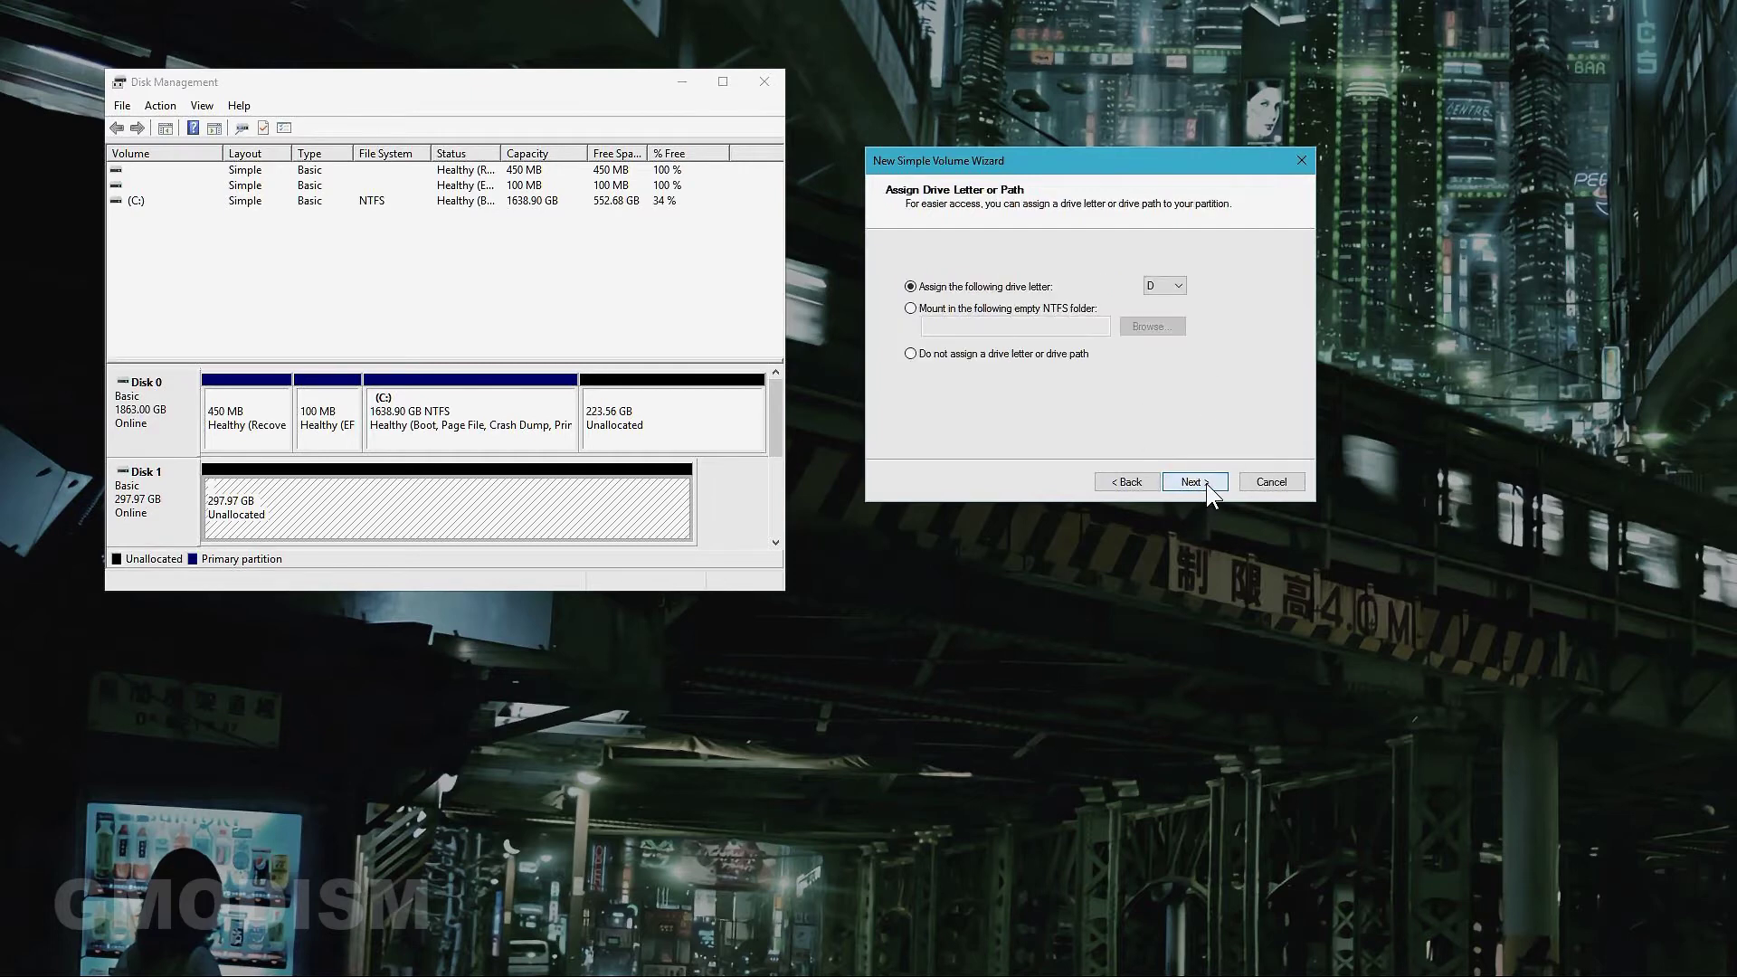
Step: Assign drive letter D to the new volume and proceed to the format settings
left_click(1169, 287)
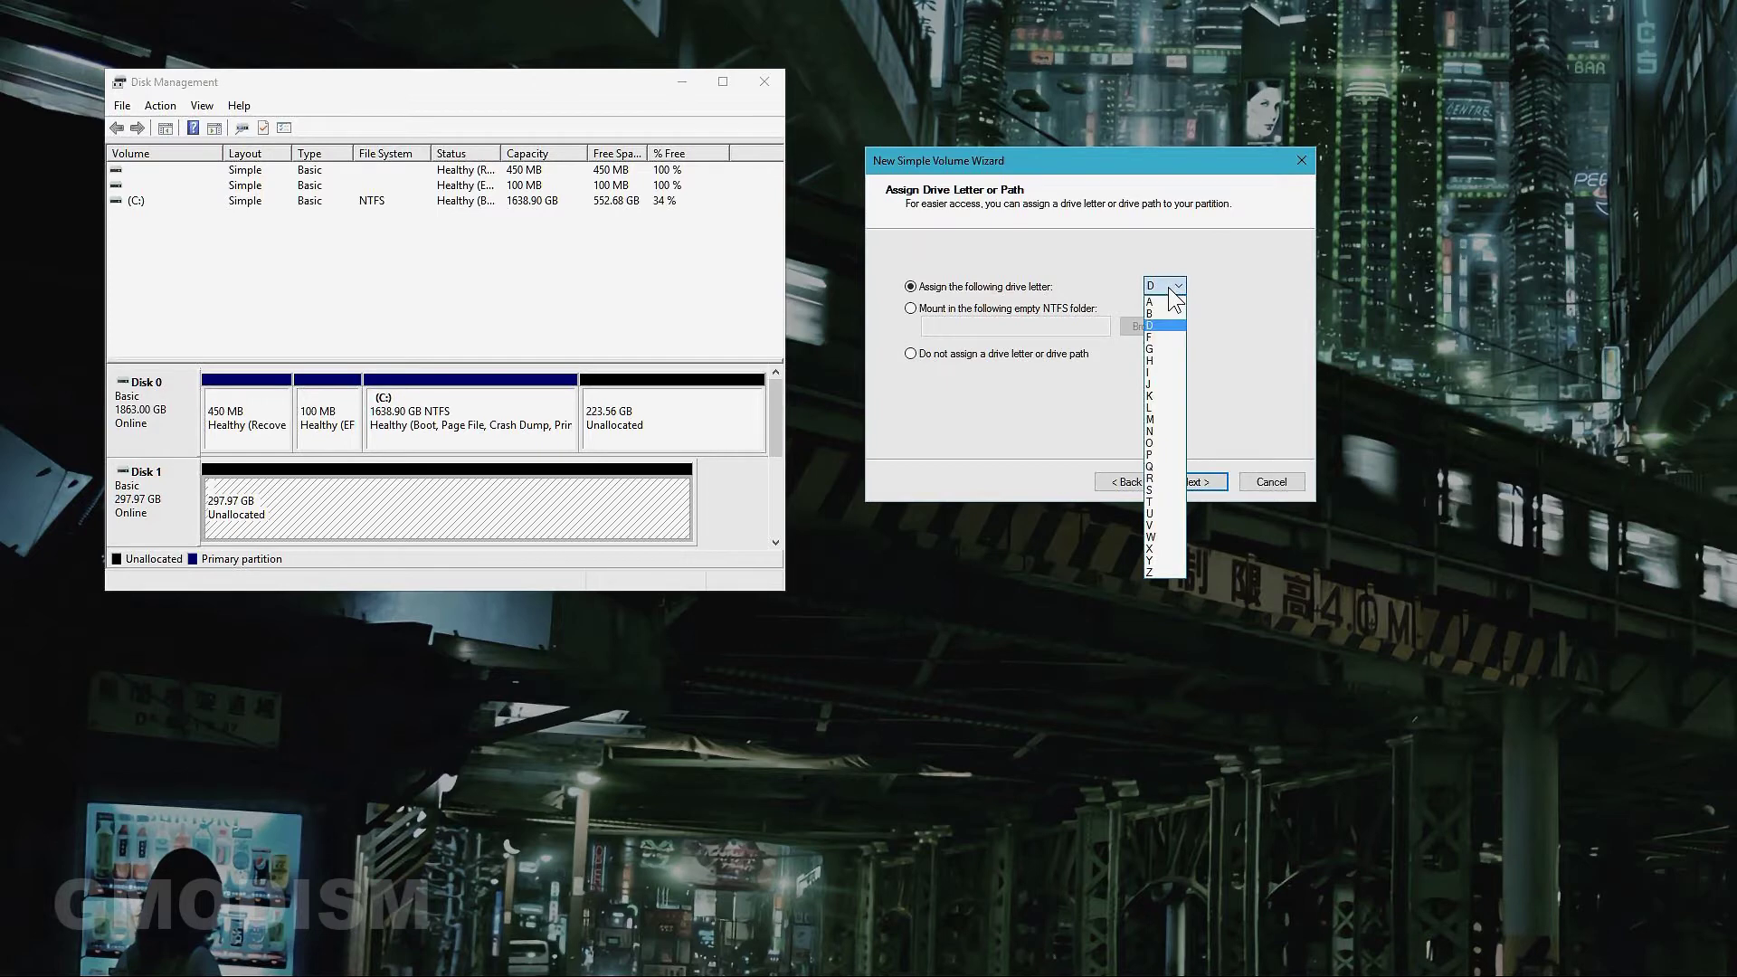
left_click(1170, 288)
left_click(1185, 288)
left_click(1186, 290)
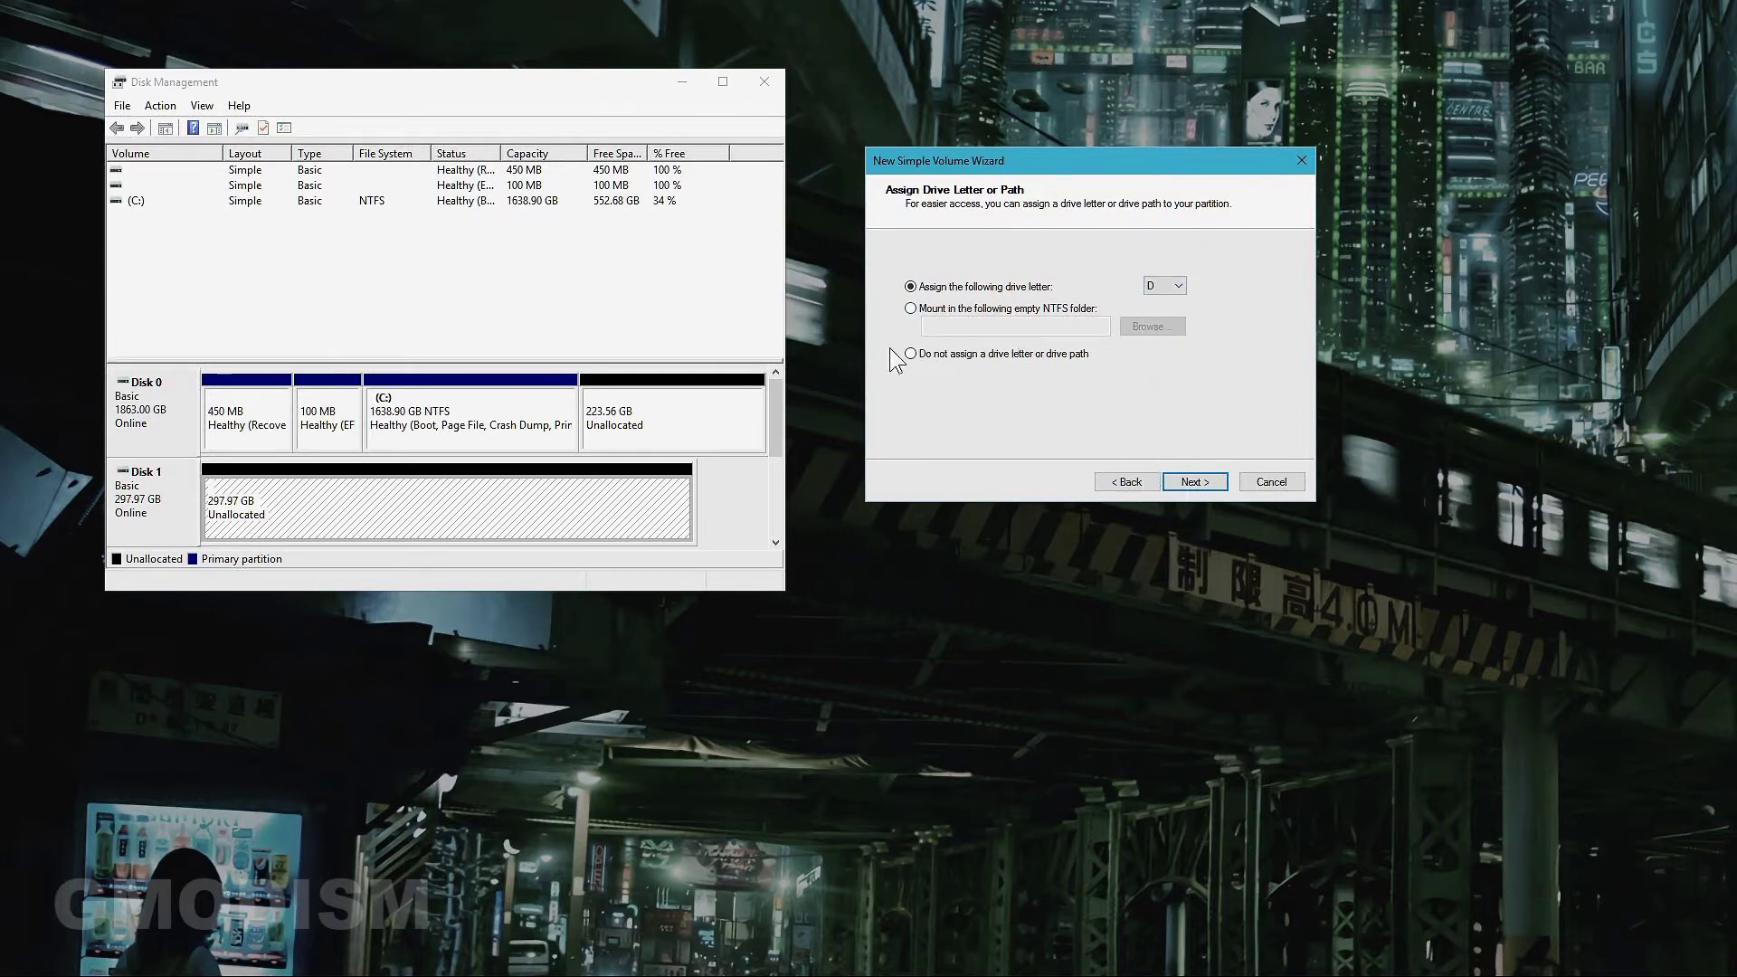
left_click(1212, 482)
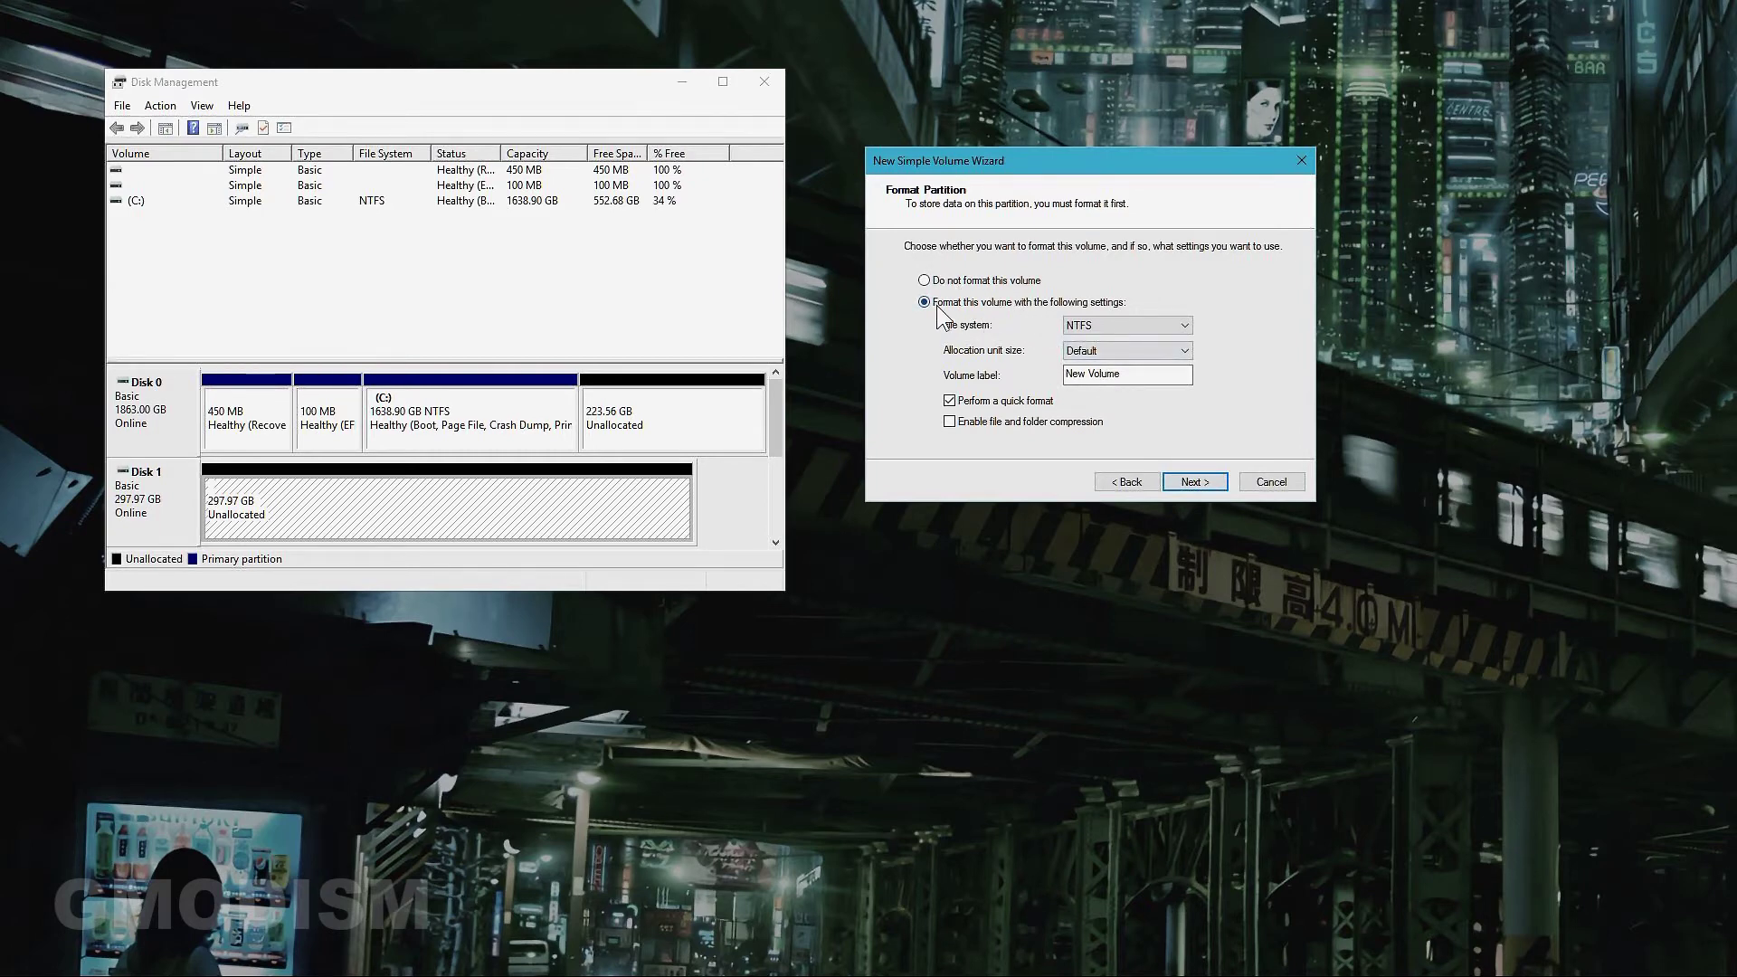
Step: Try exFAT as the new volume's file system and switch it back to NTFS
left_click(1133, 326)
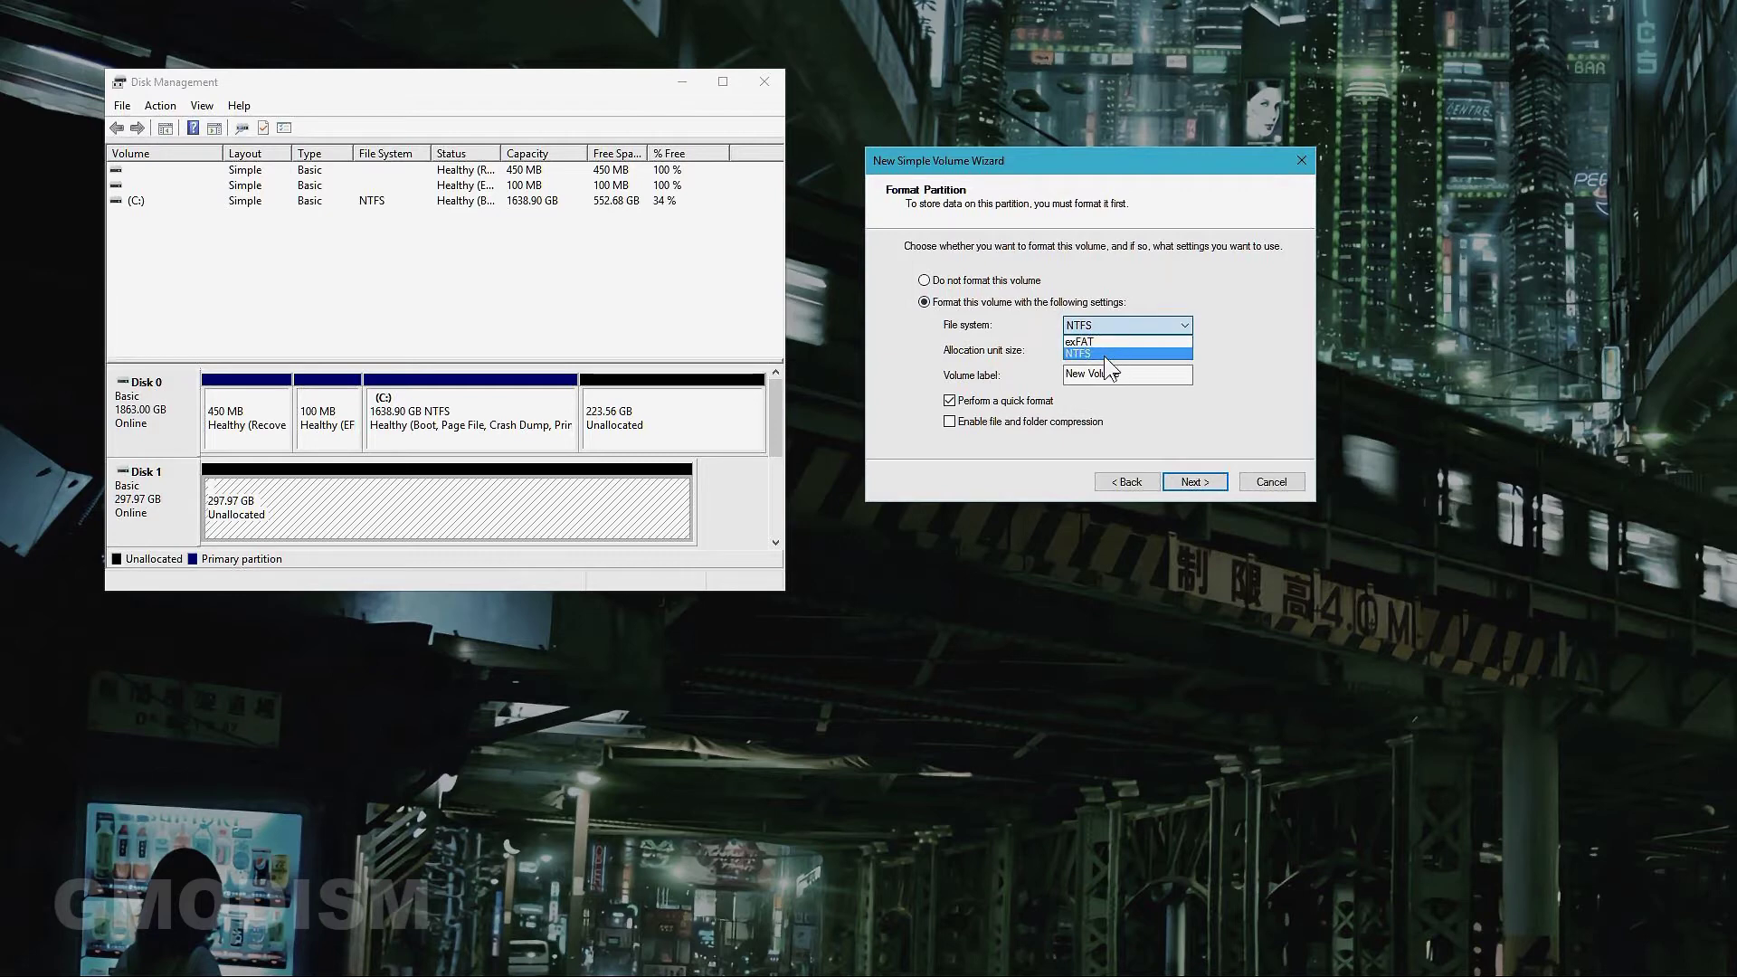
left_click(1104, 356)
left_click(1110, 324)
left_click(1109, 343)
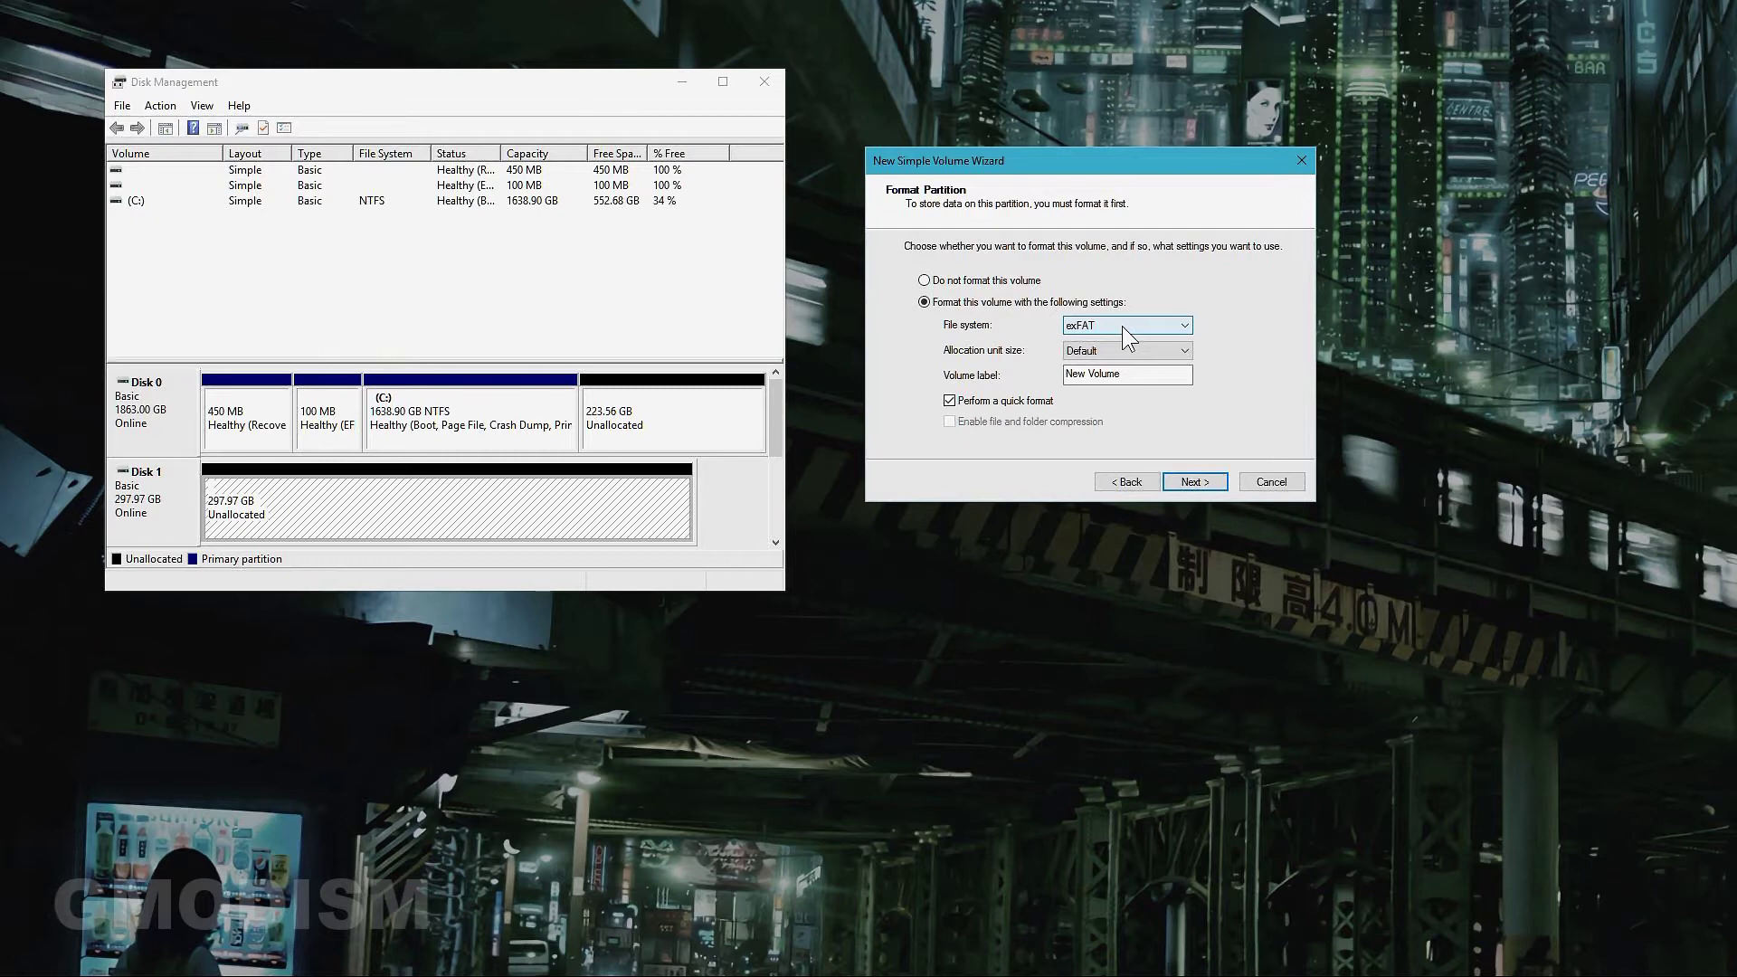
left_click(1122, 326)
left_click(1120, 345)
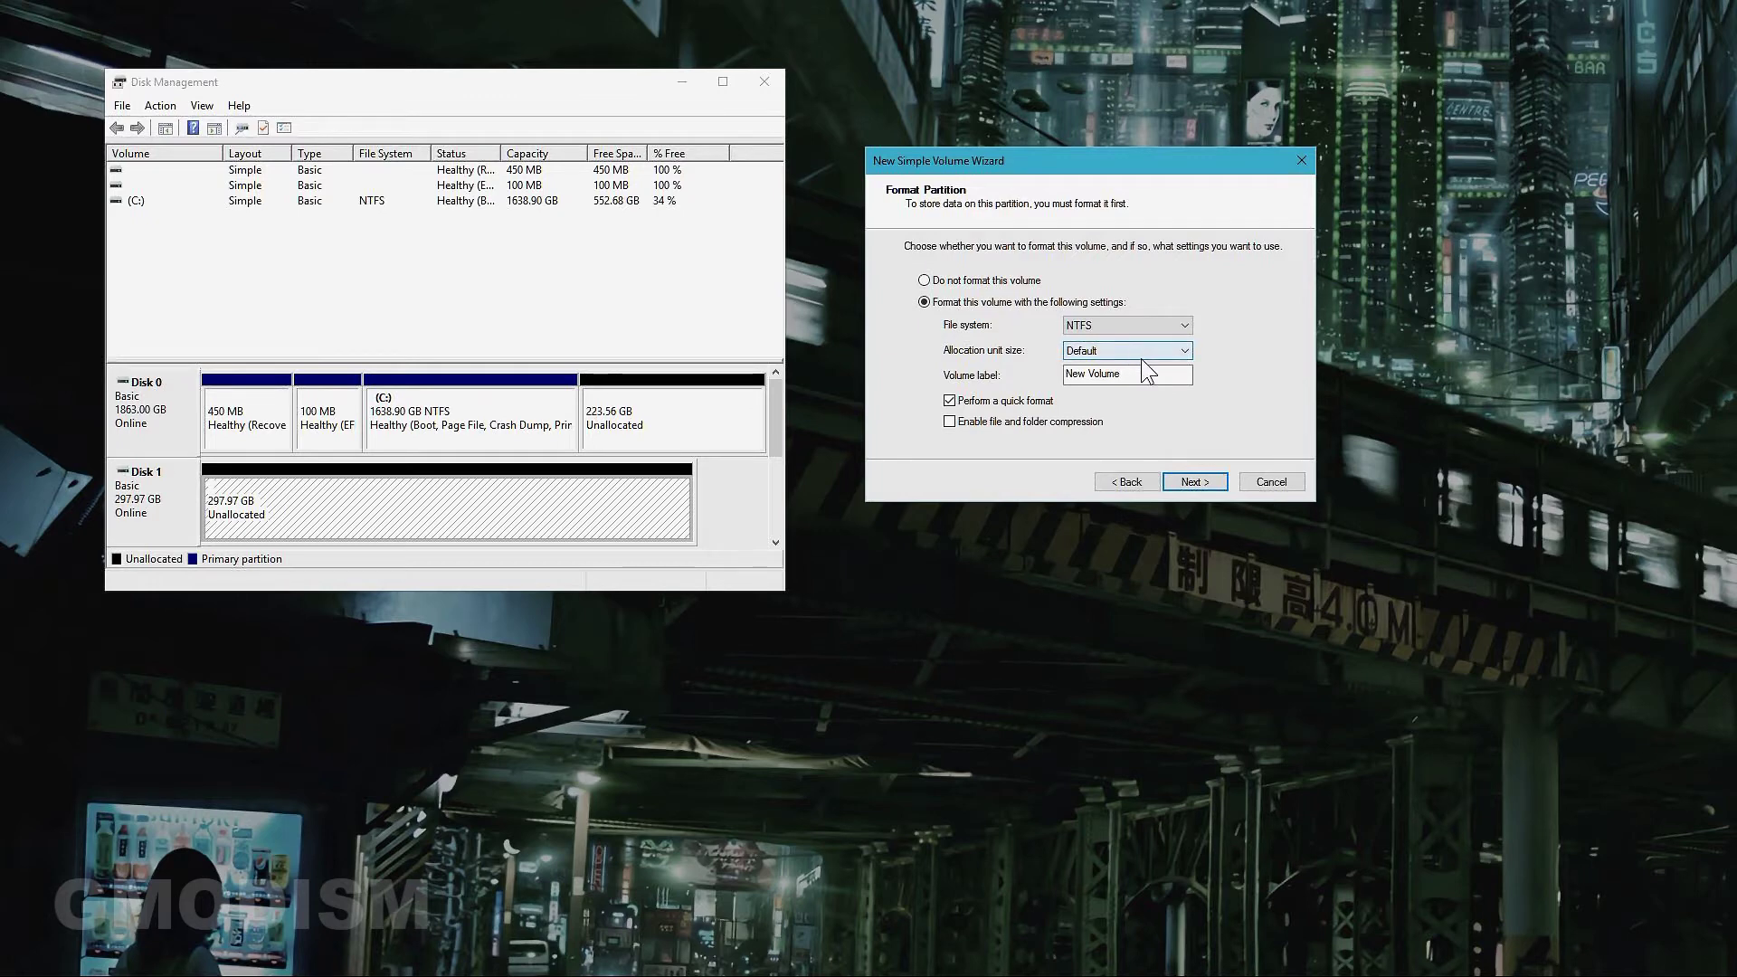
Step: Try a 64K allocation unit size for the volume and return it to Default
left_click(1161, 355)
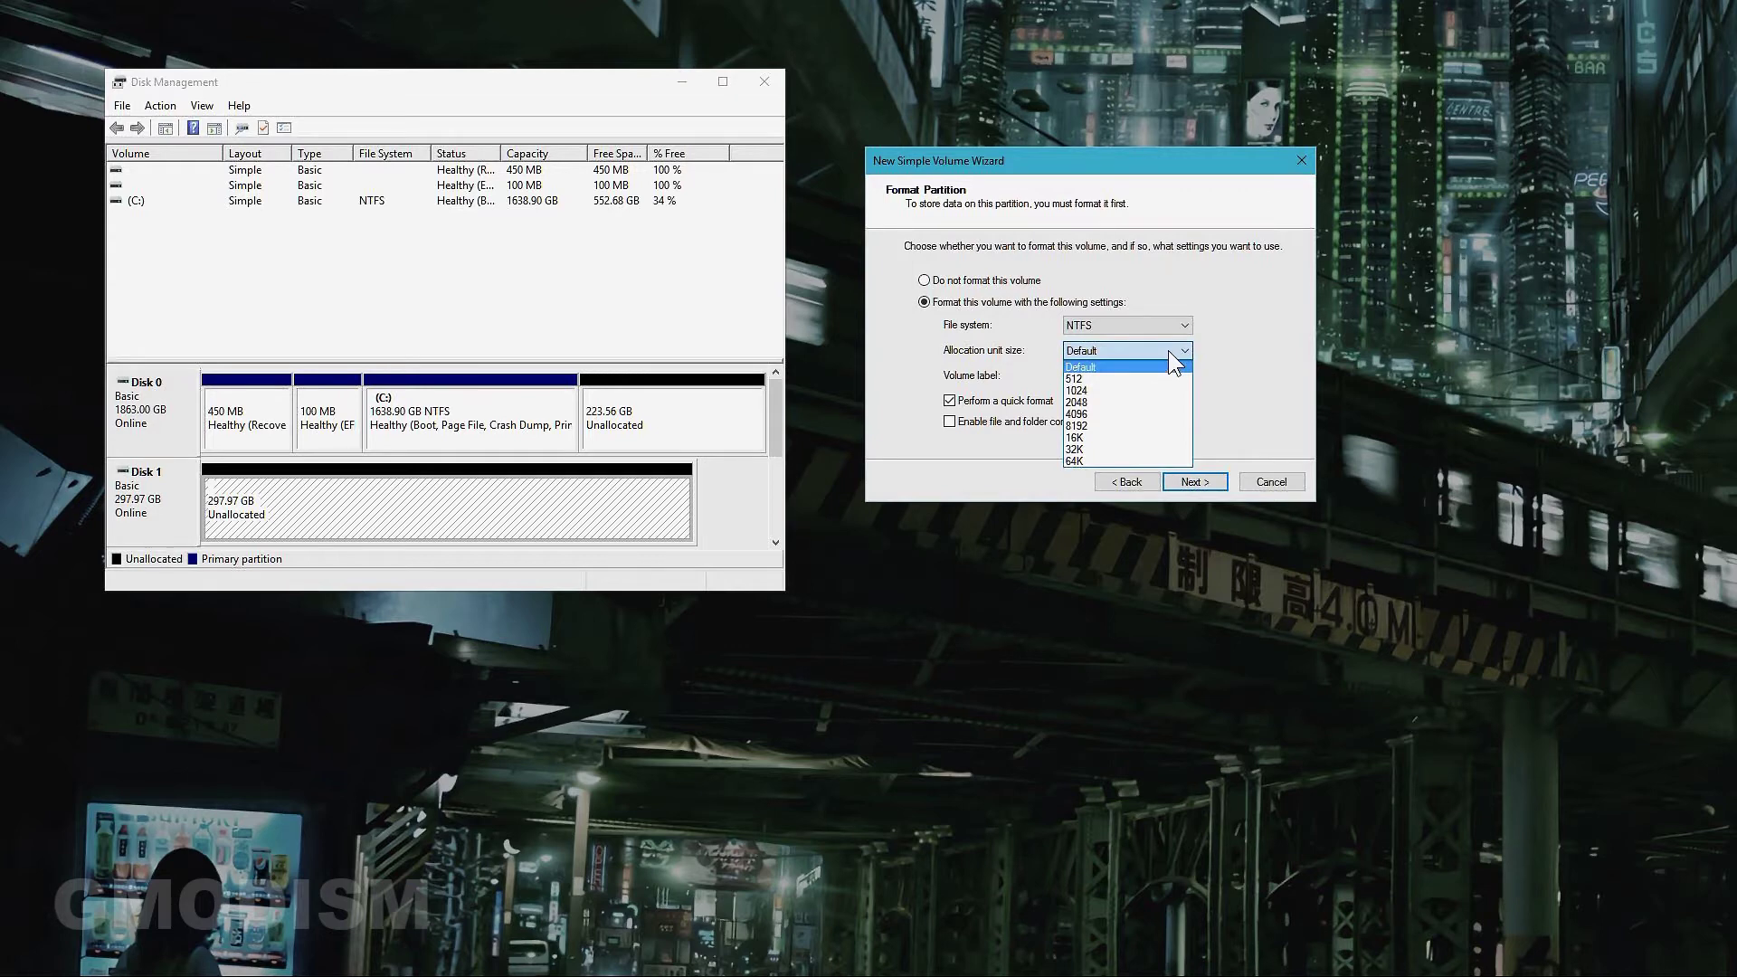
left_click(1094, 462)
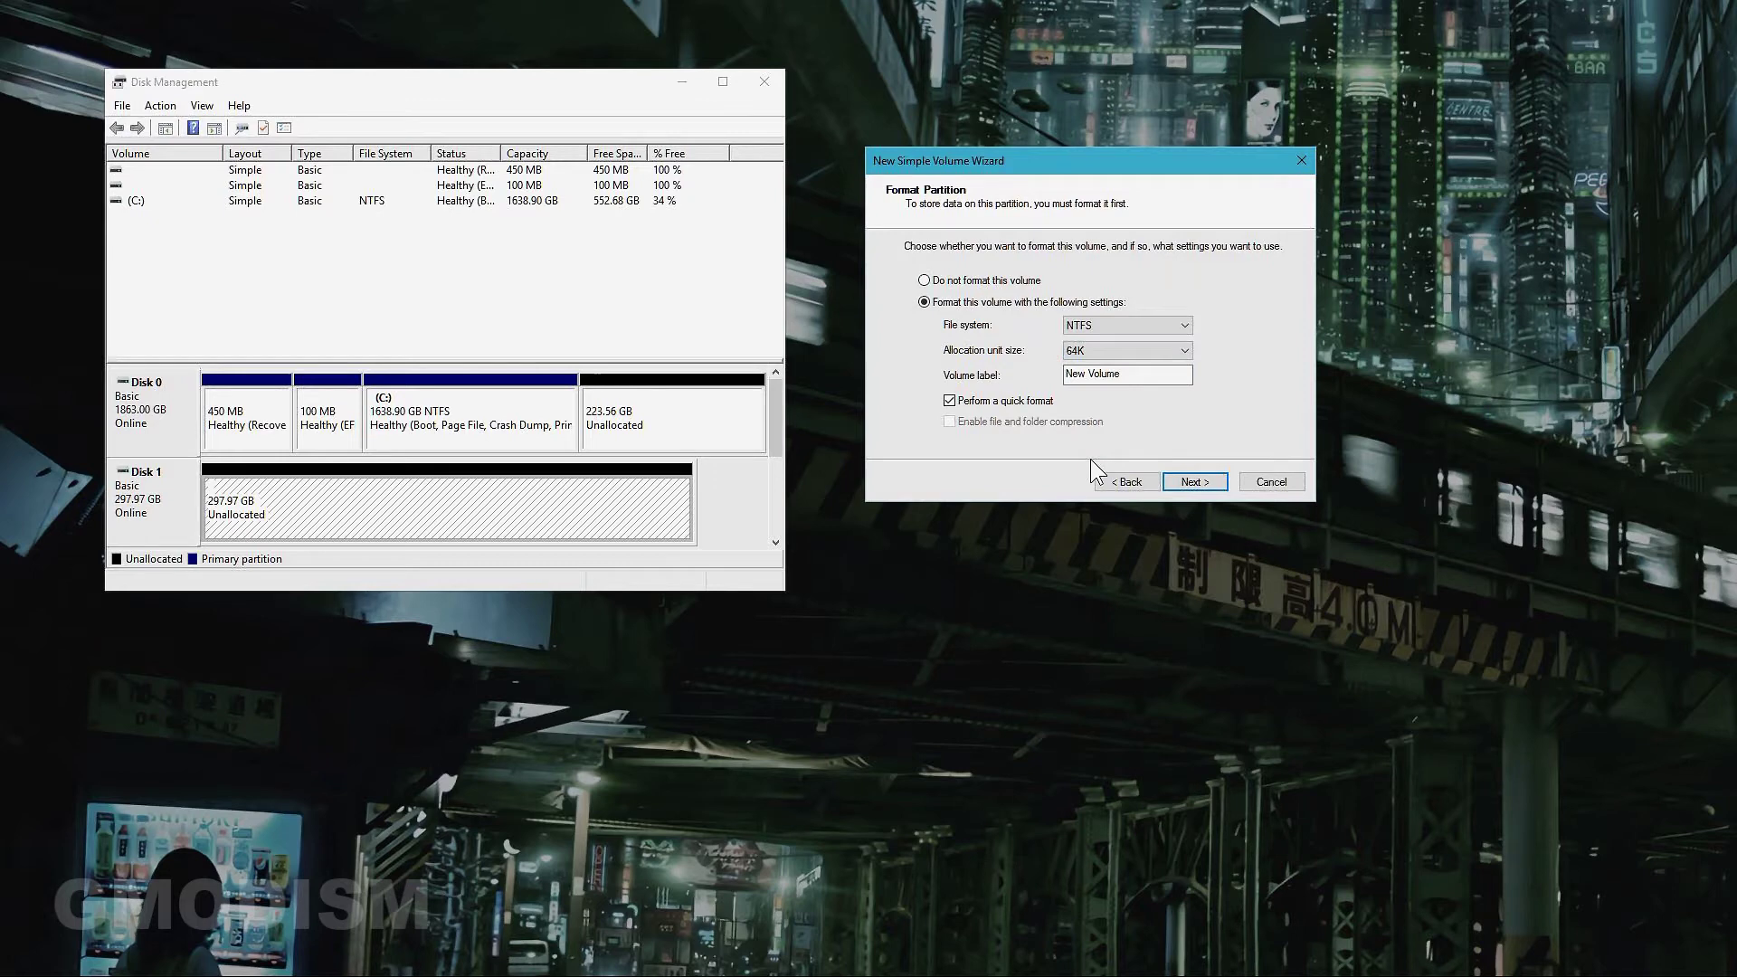
left_click(1111, 352)
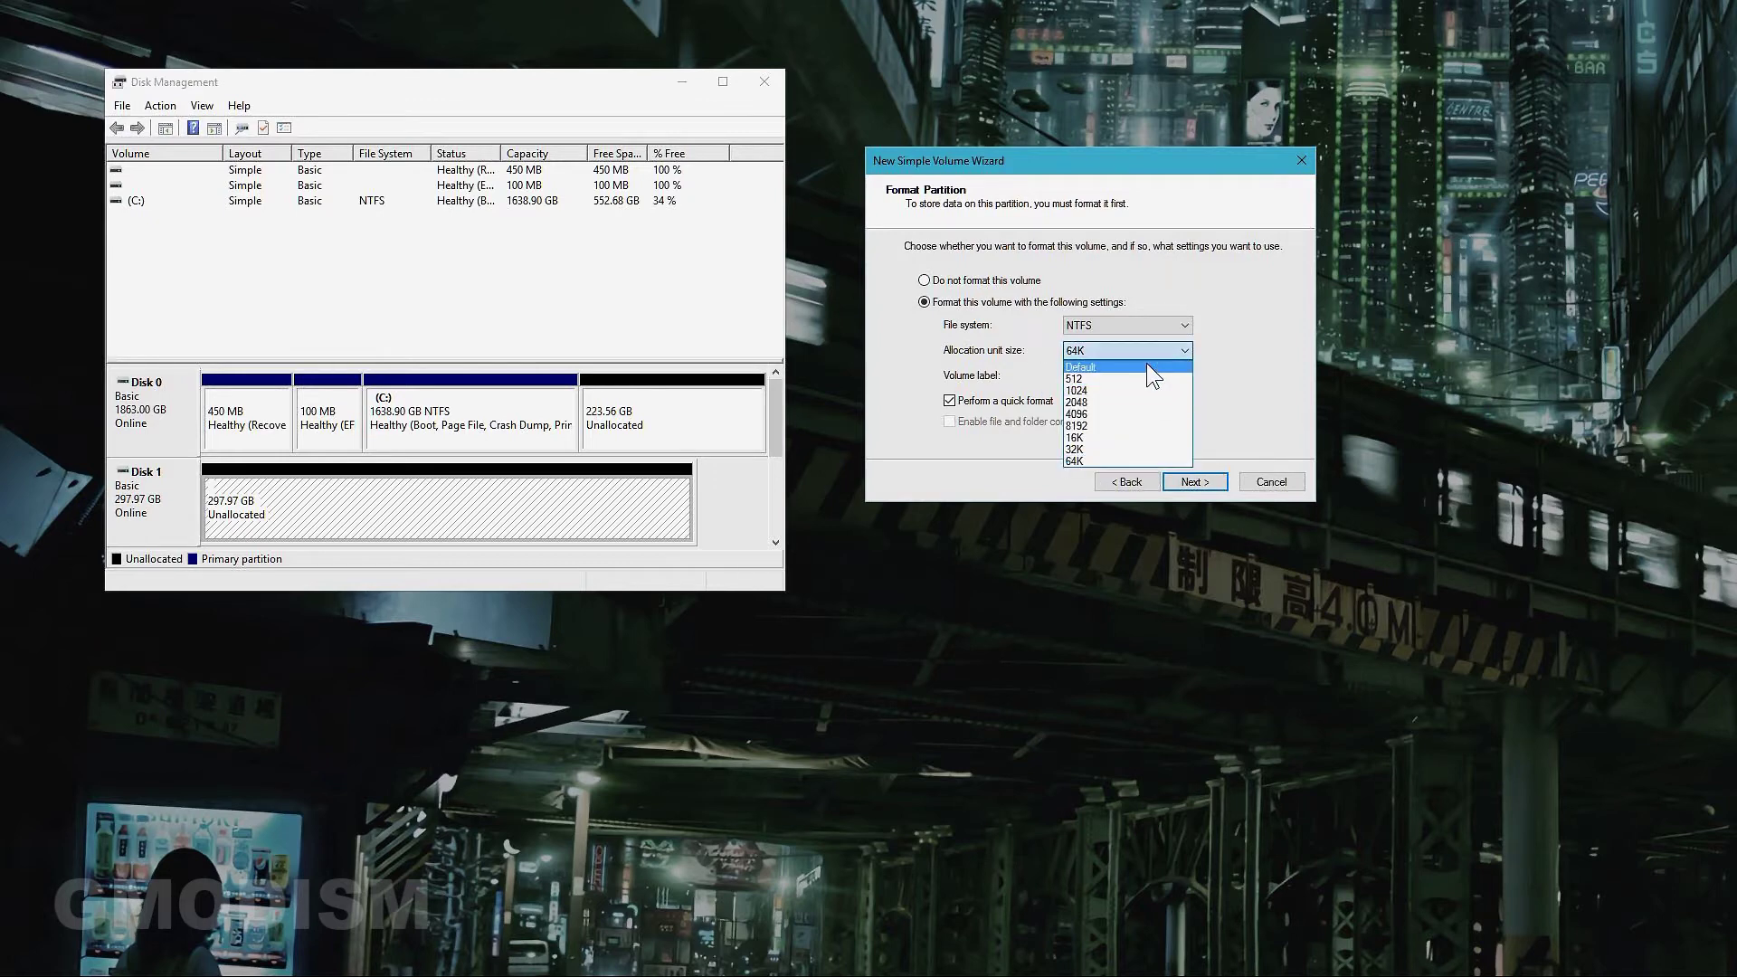
left_click(1117, 366)
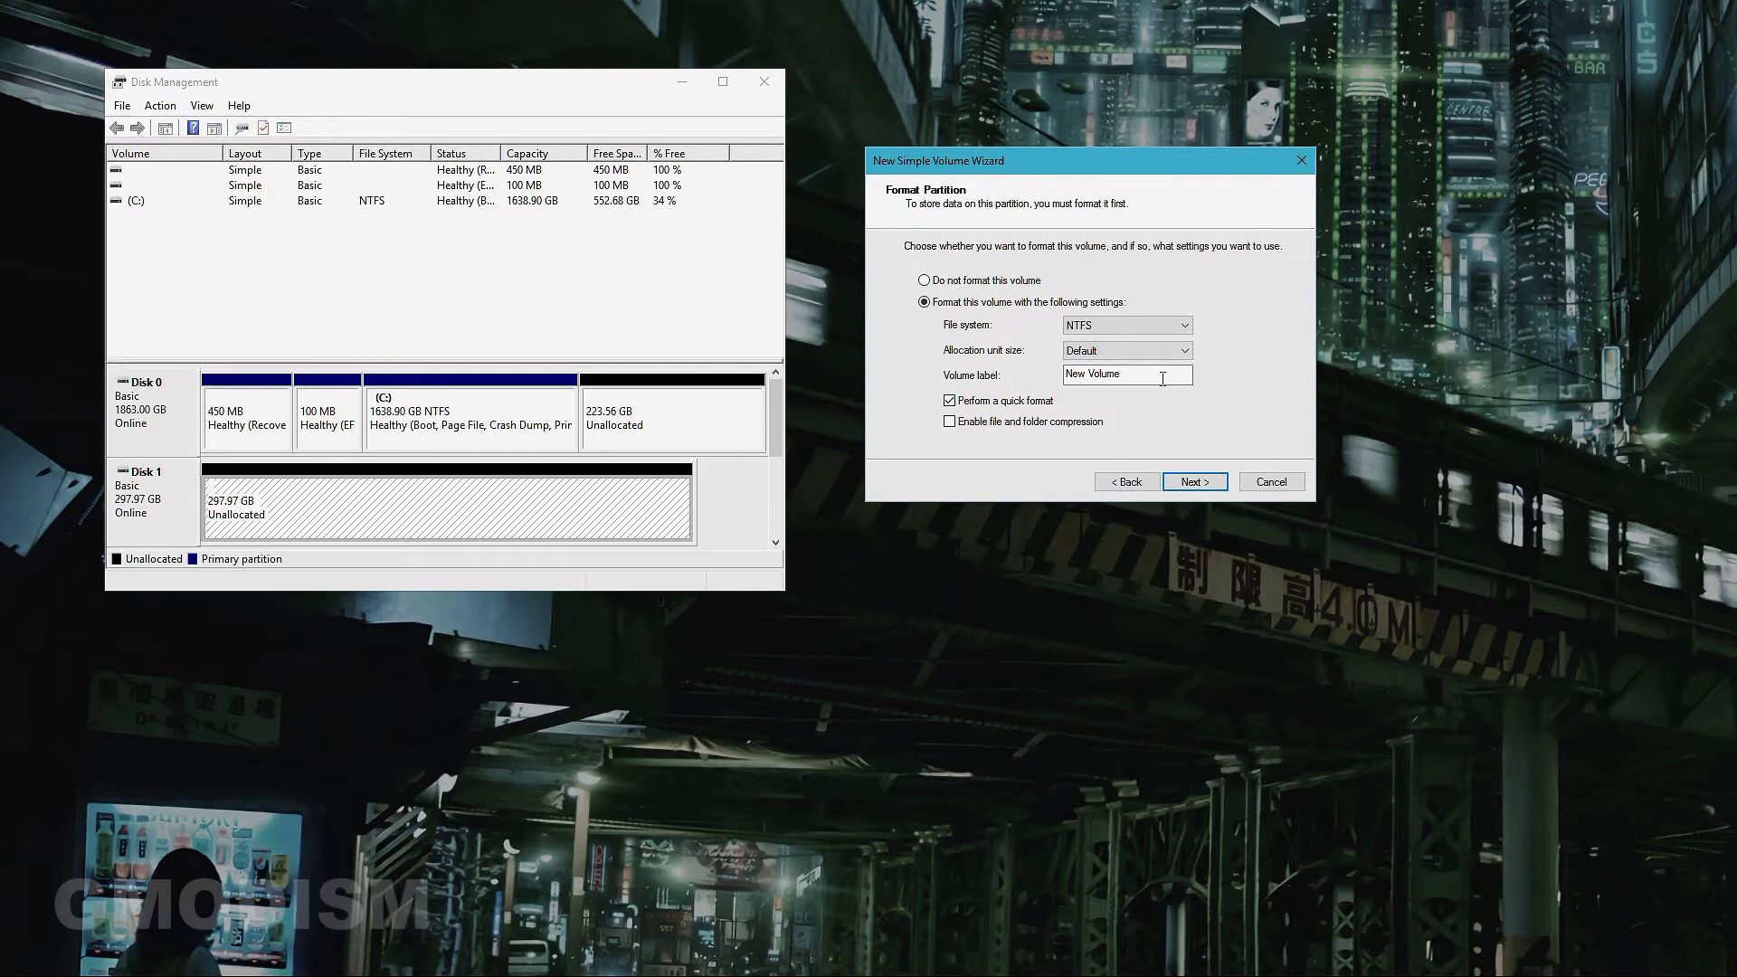
Step: Set the new volume's label to Magasinet
left_click_drag(1162, 379, 991, 380)
type("Magasinet,")
double_click(1148, 373)
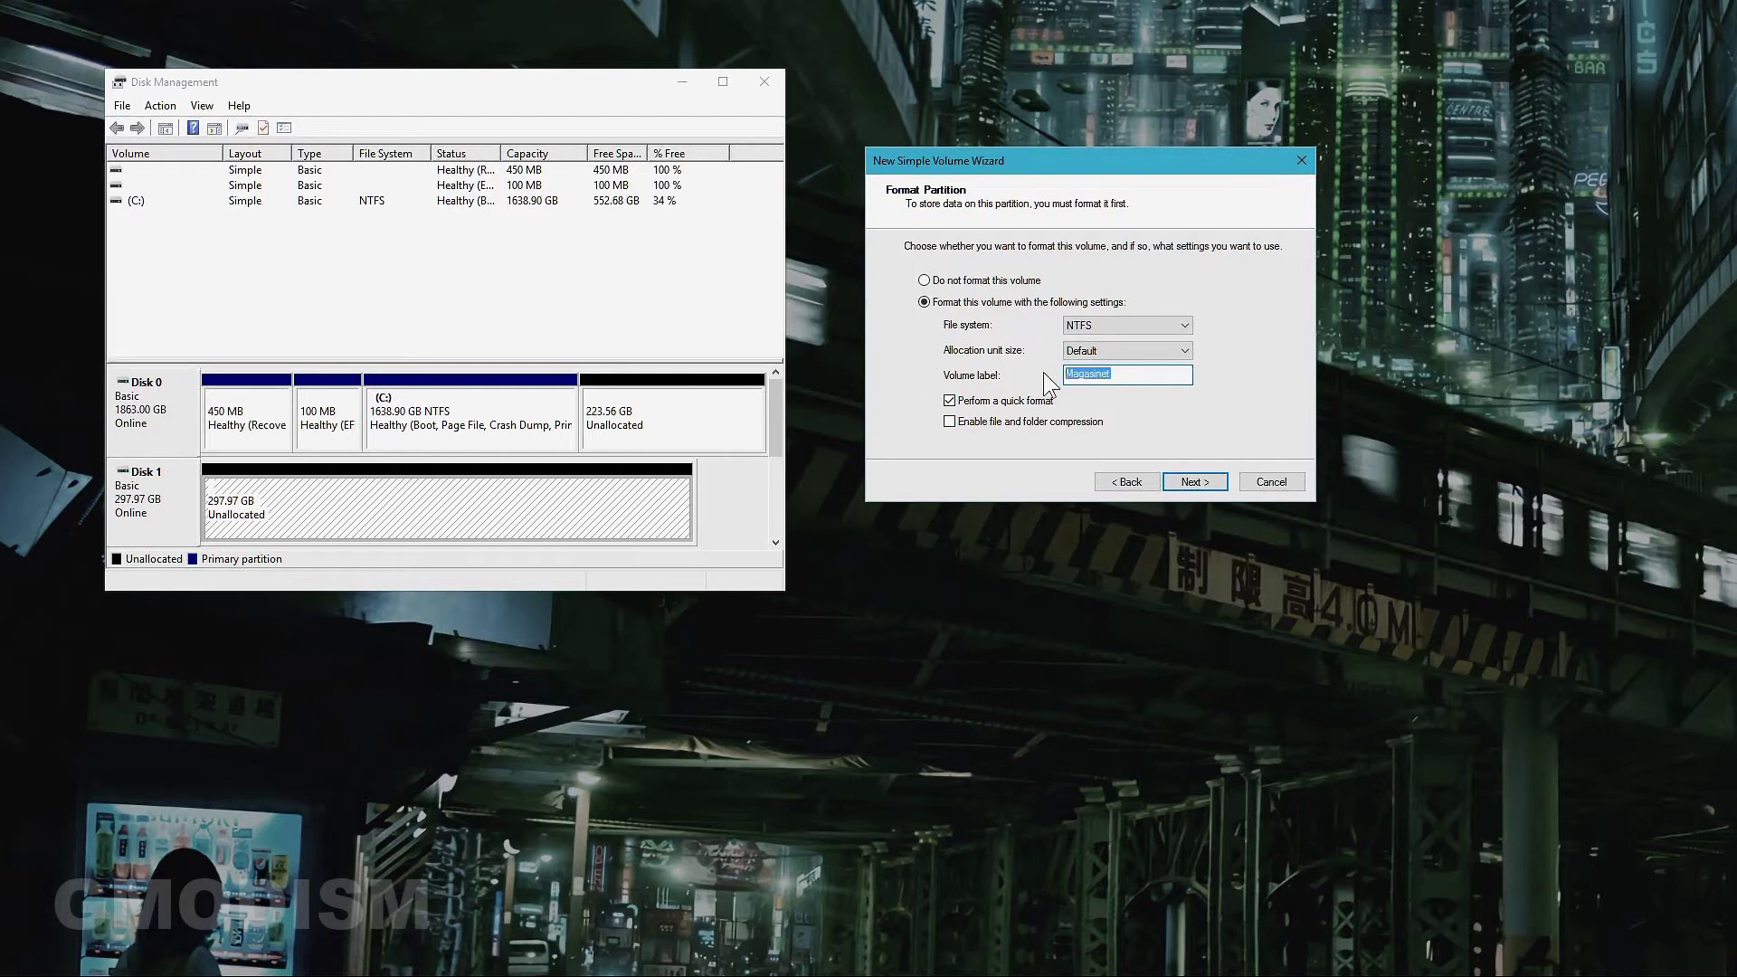
left_click(1153, 373)
Step: Finish creating the volume with quick format enabled, and close the new drive's folder window
left_click(946, 401)
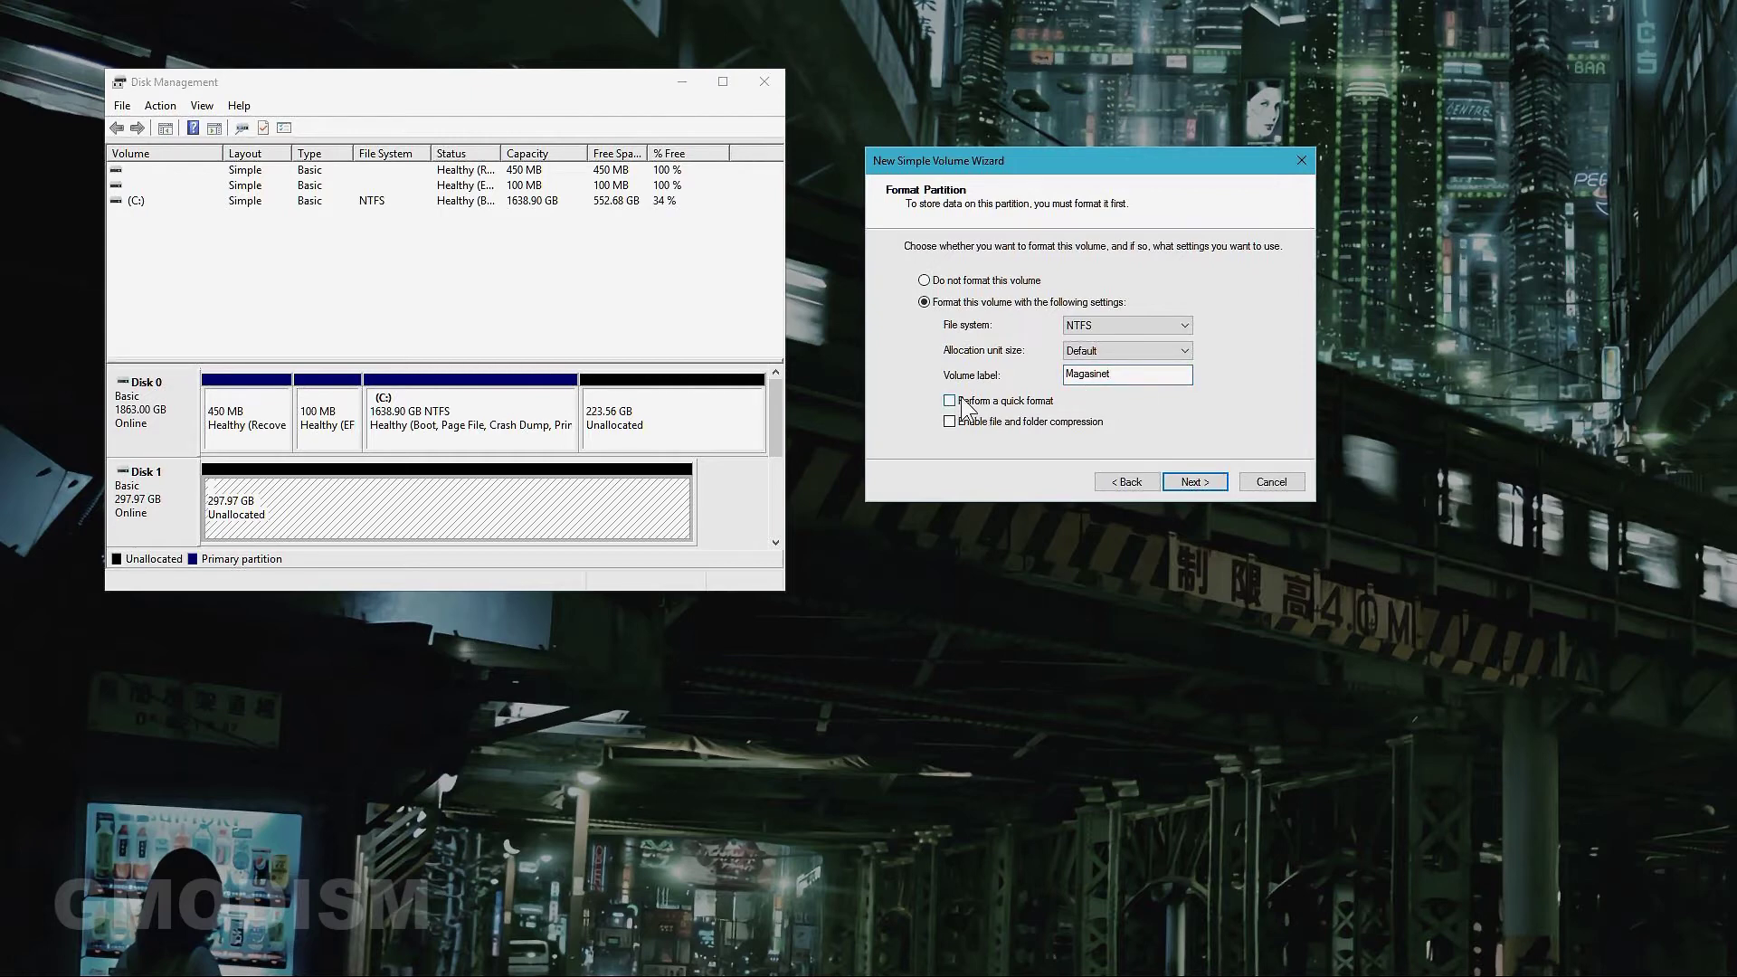
left_click(956, 403)
left_click(1214, 485)
left_click(1214, 486)
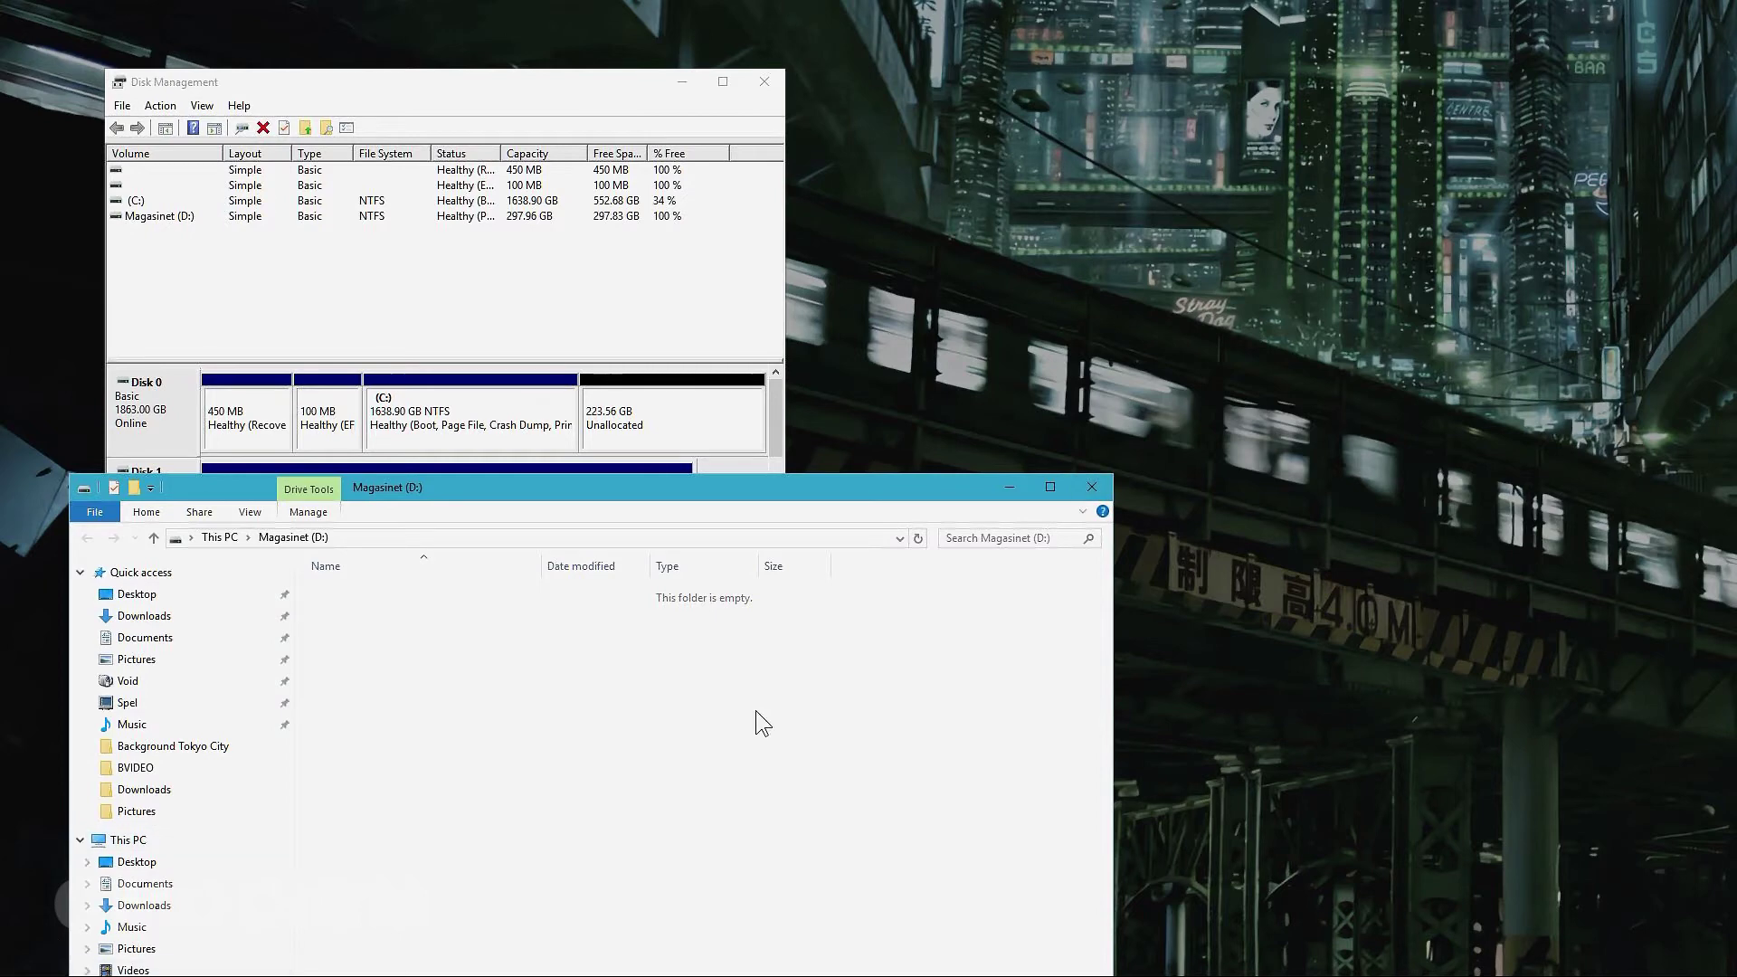
left_click(1092, 488)
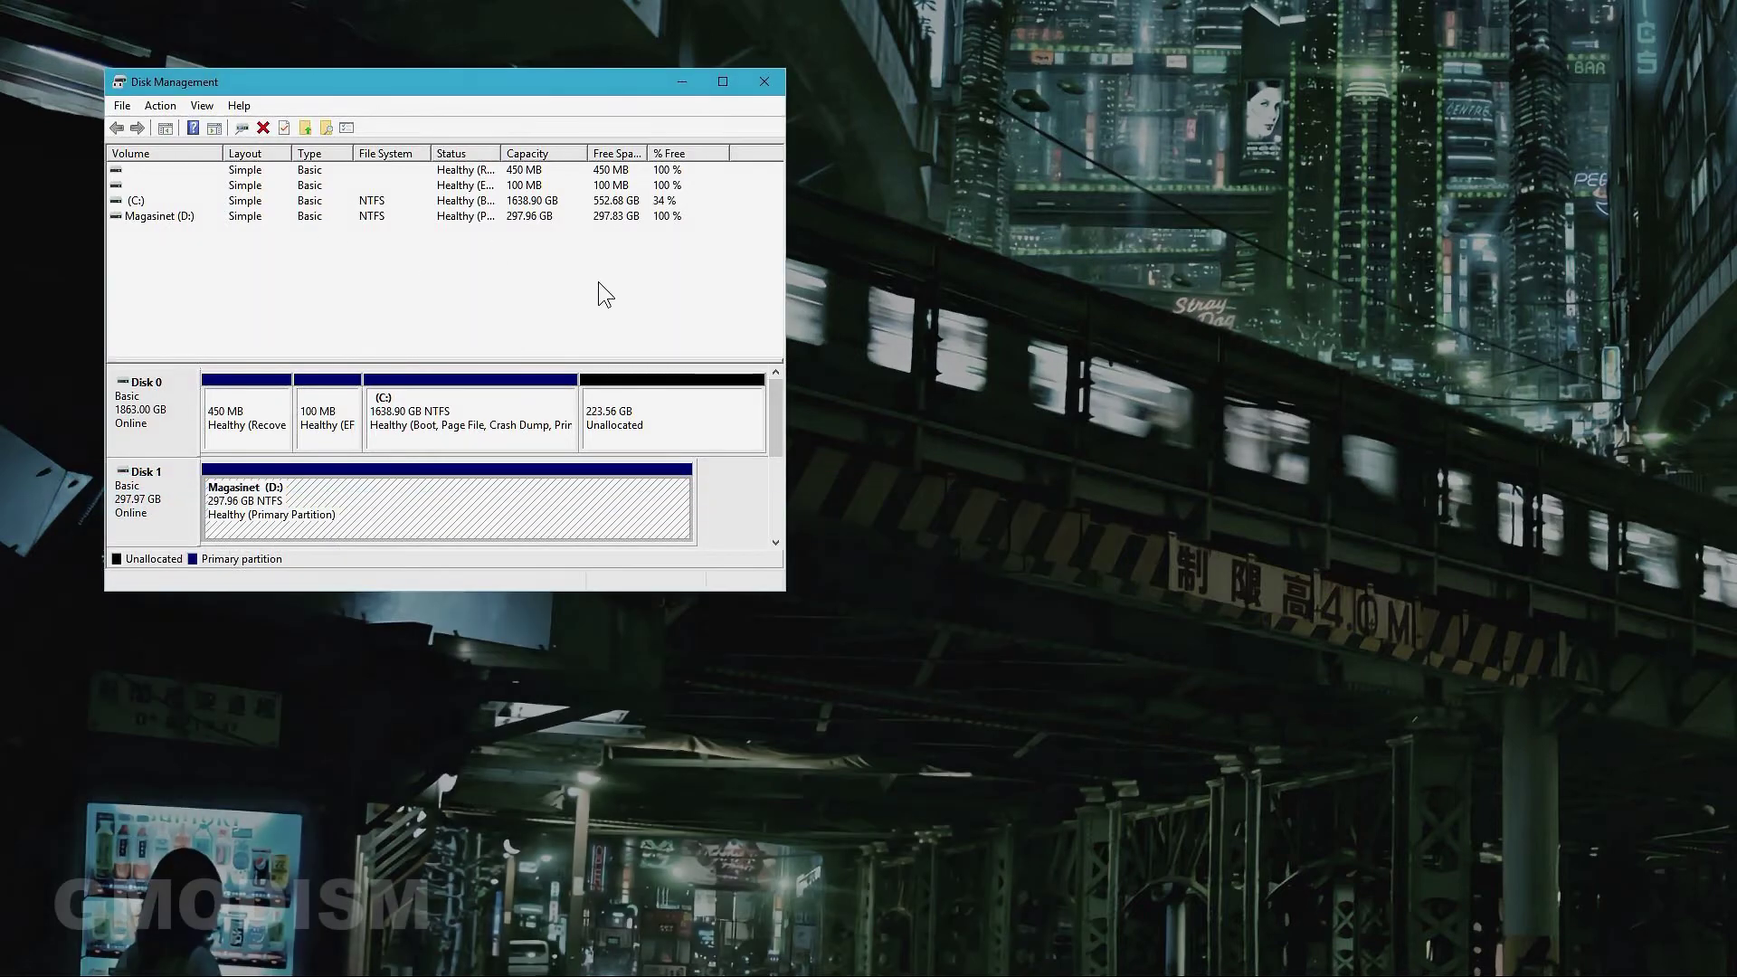
left_click(747, 503)
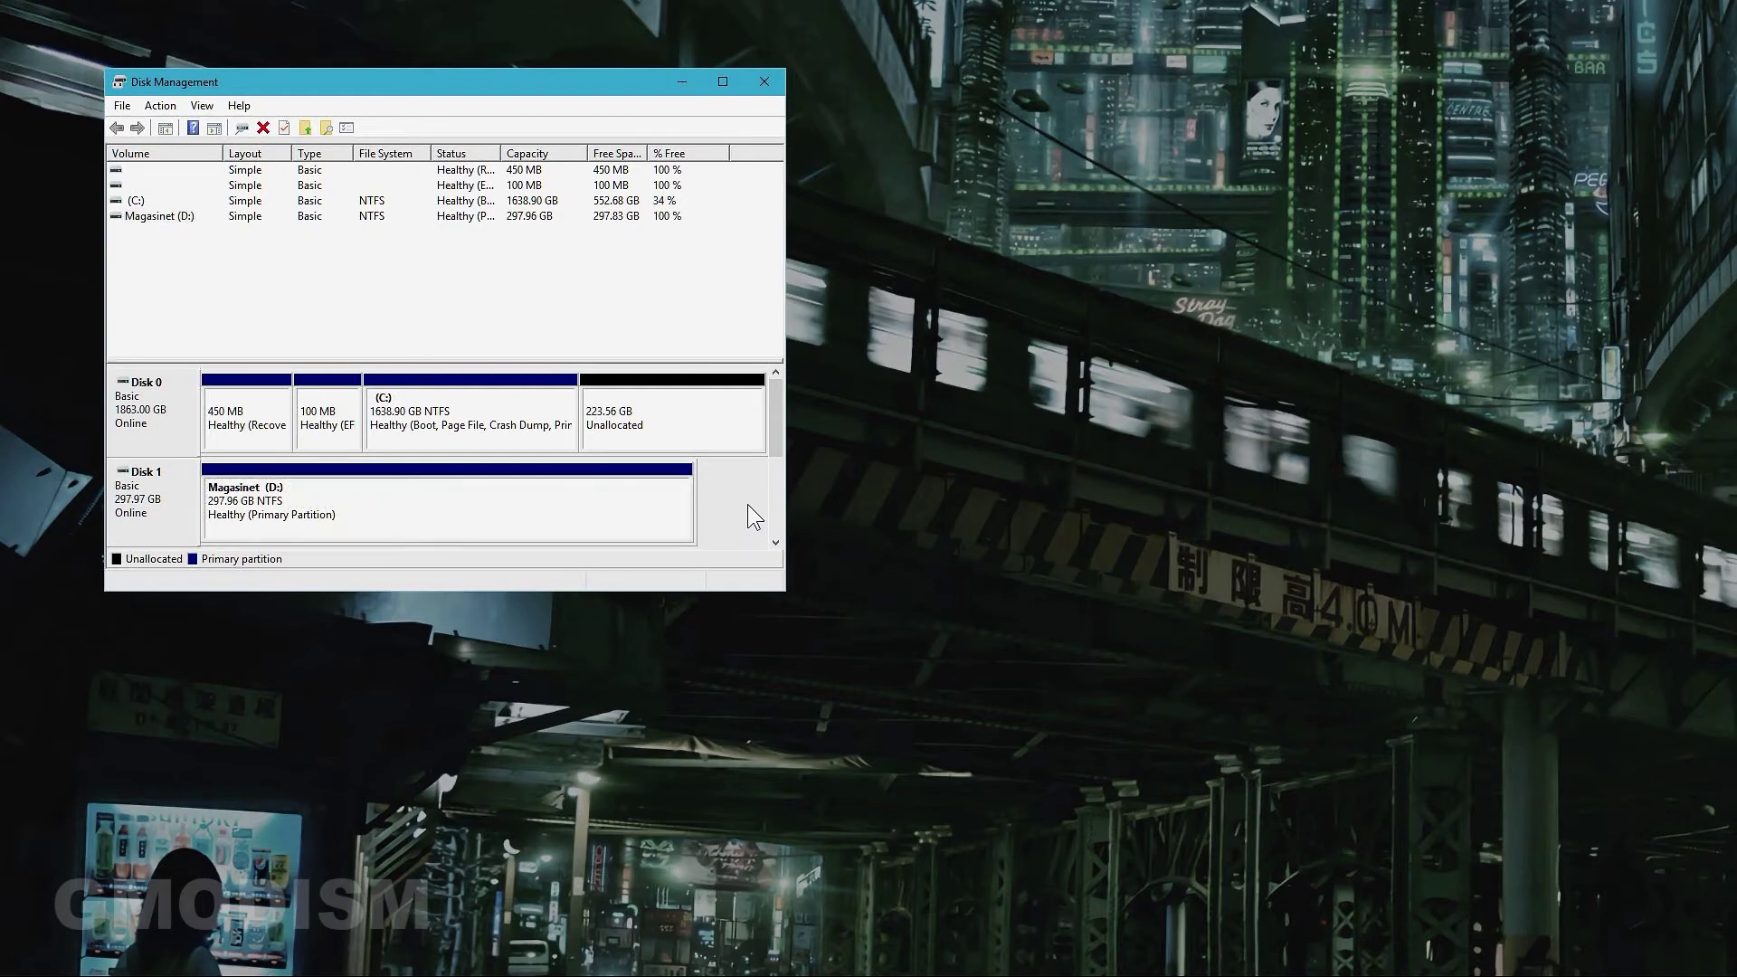